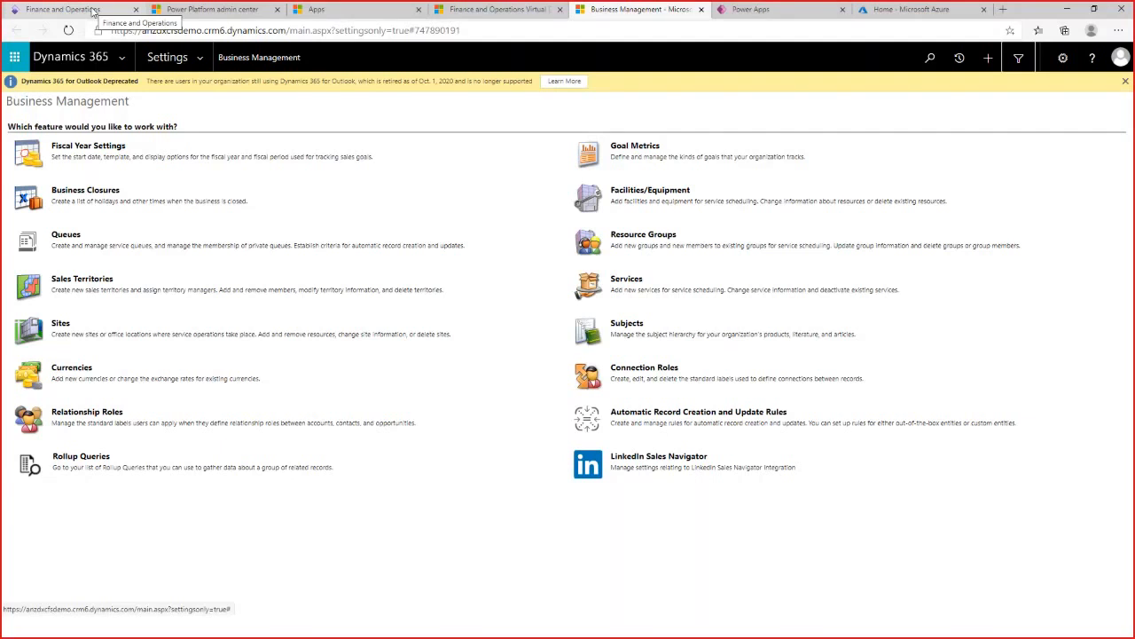
Switch to Finance and Operations, start a new session, and view the list of available modules.
left_click(94, 10)
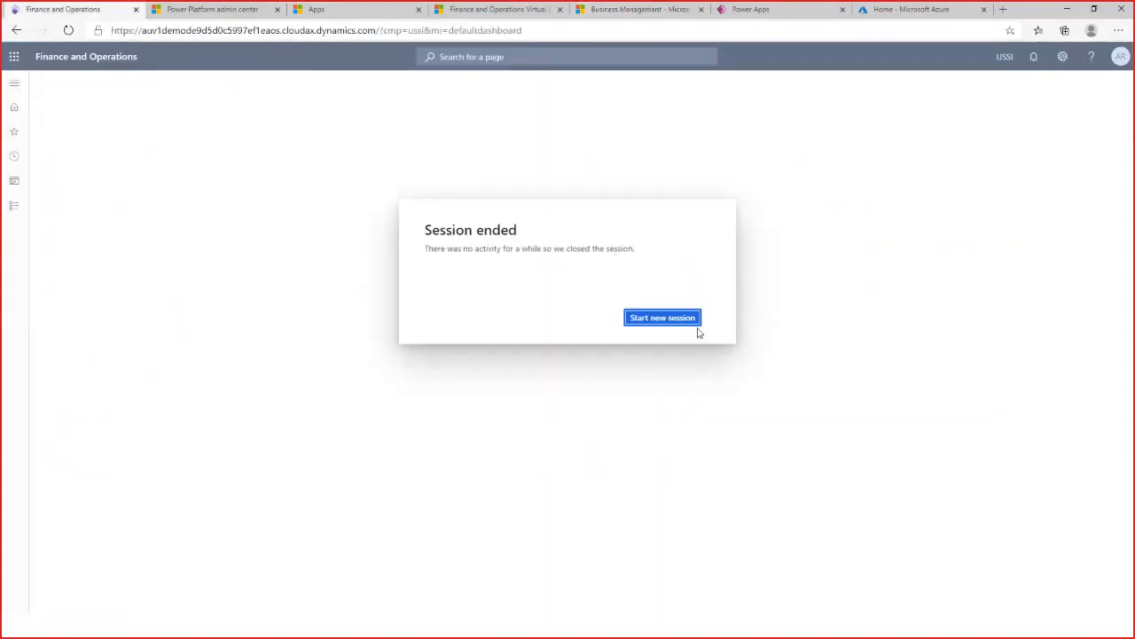
left_click(685, 326)
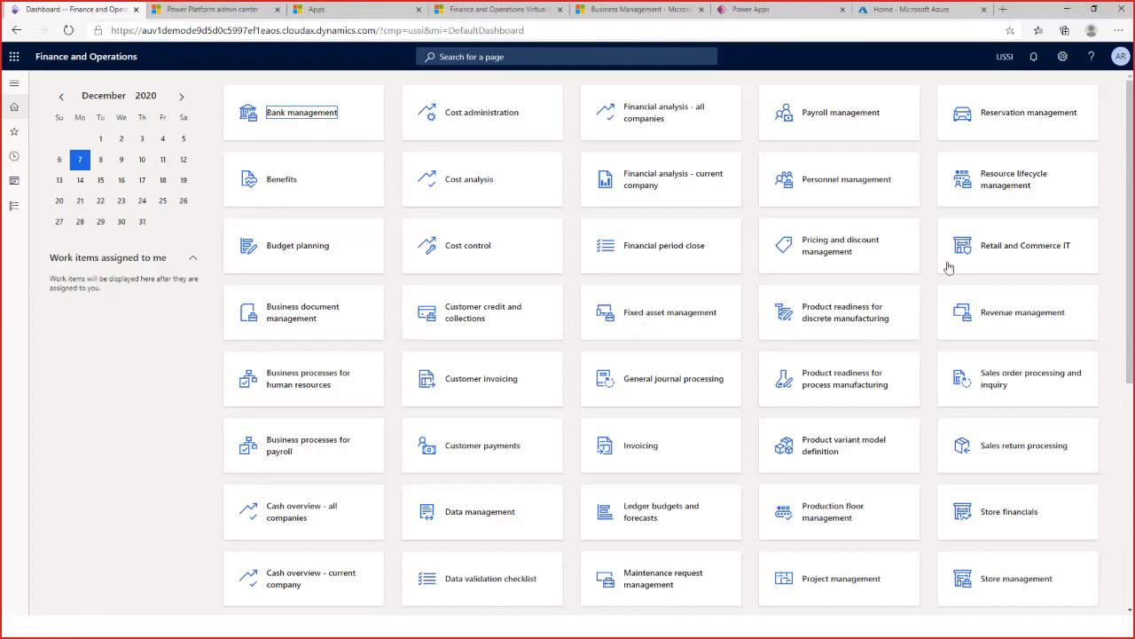
left_click(14, 82)
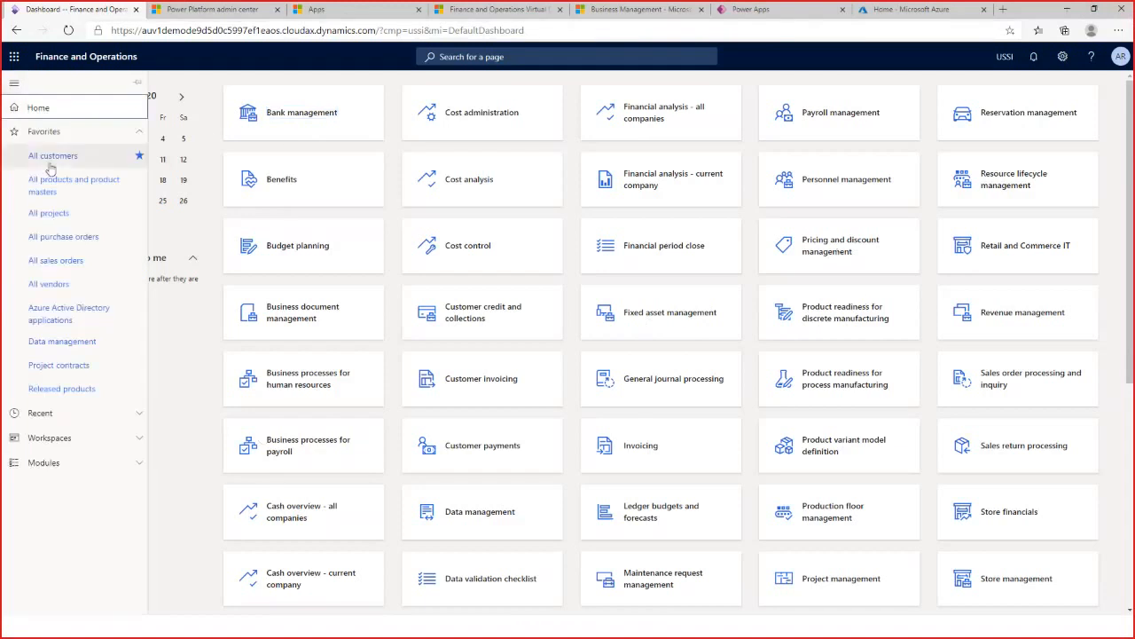
left_click(53, 462)
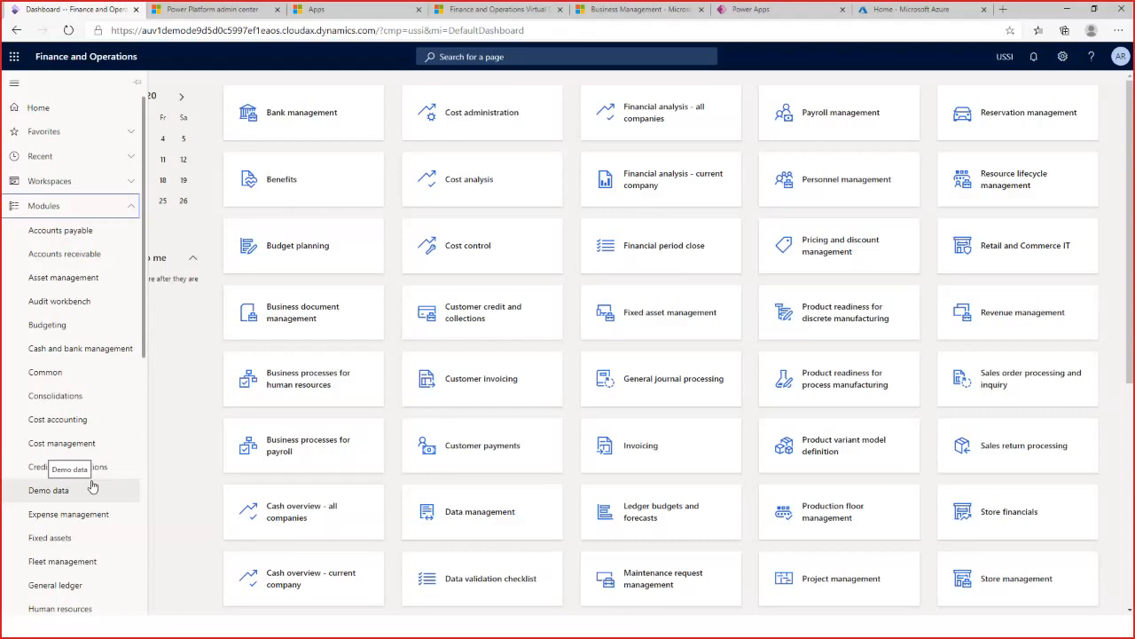
left_click(195, 420)
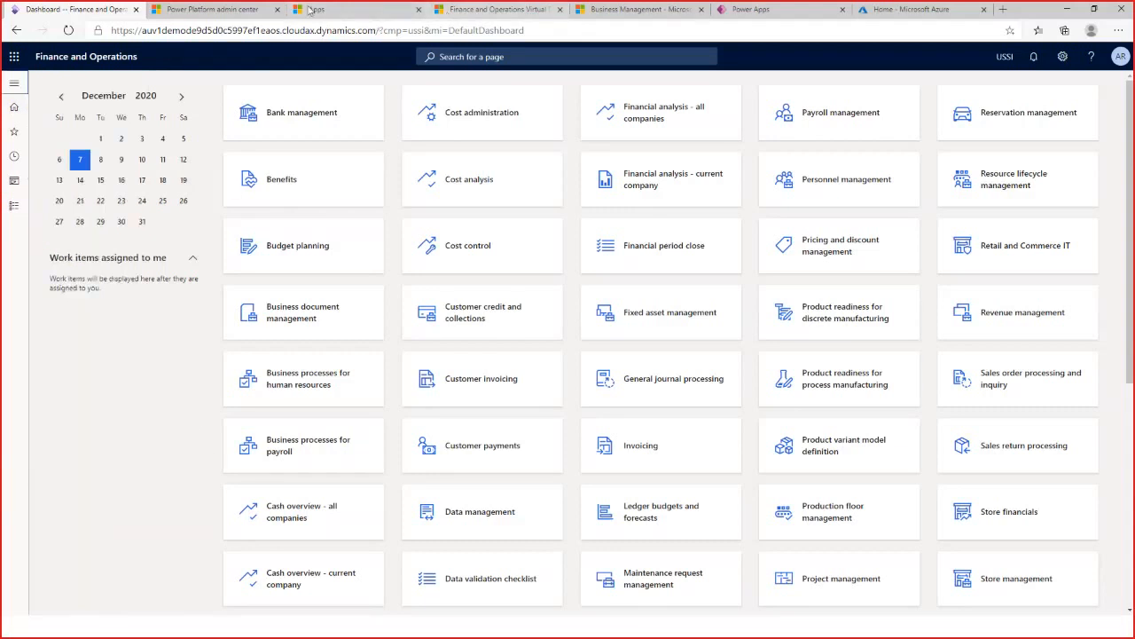
Review the Finance and Operations virtual data source configuration, the published Dynamics 365 apps and the Power Platform environment list.
left_click(502, 14)
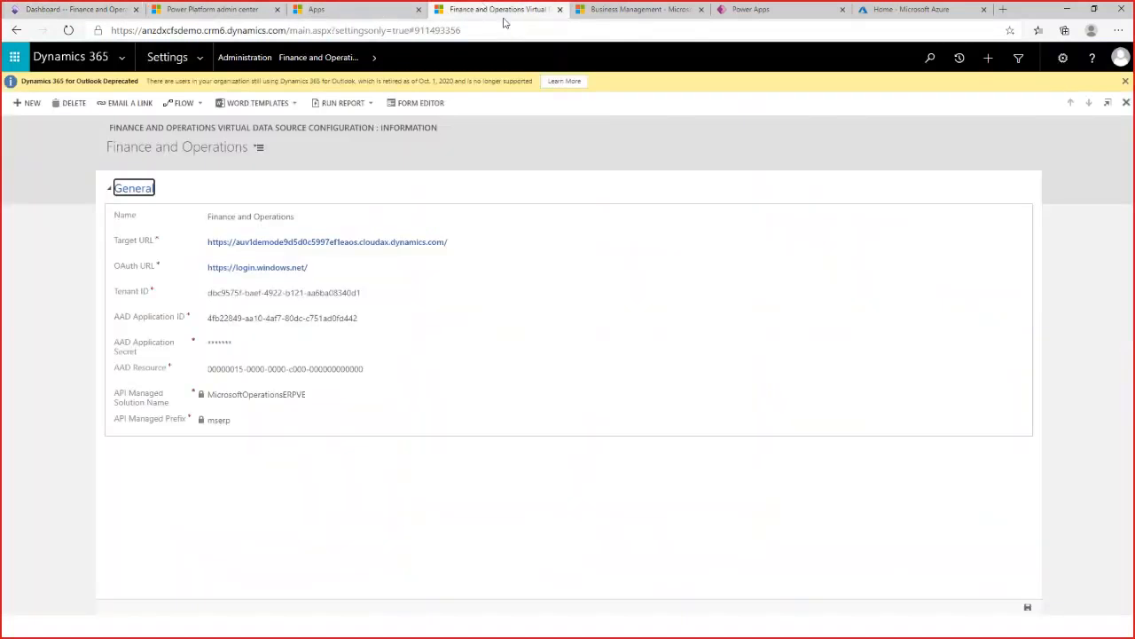
left_click(334, 10)
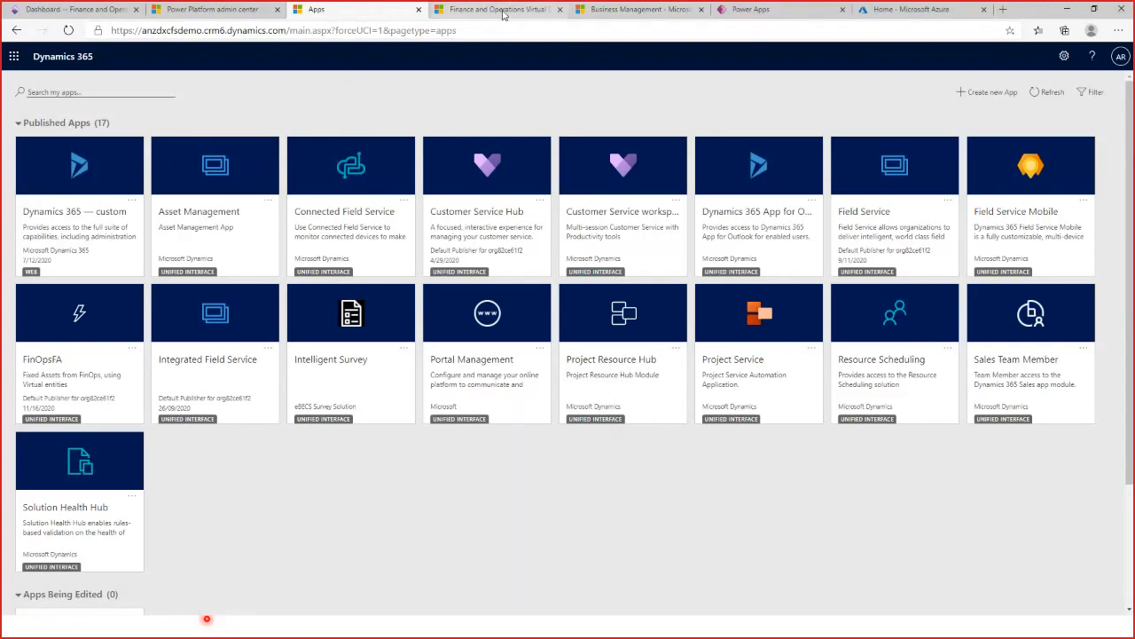
left_click(211, 10)
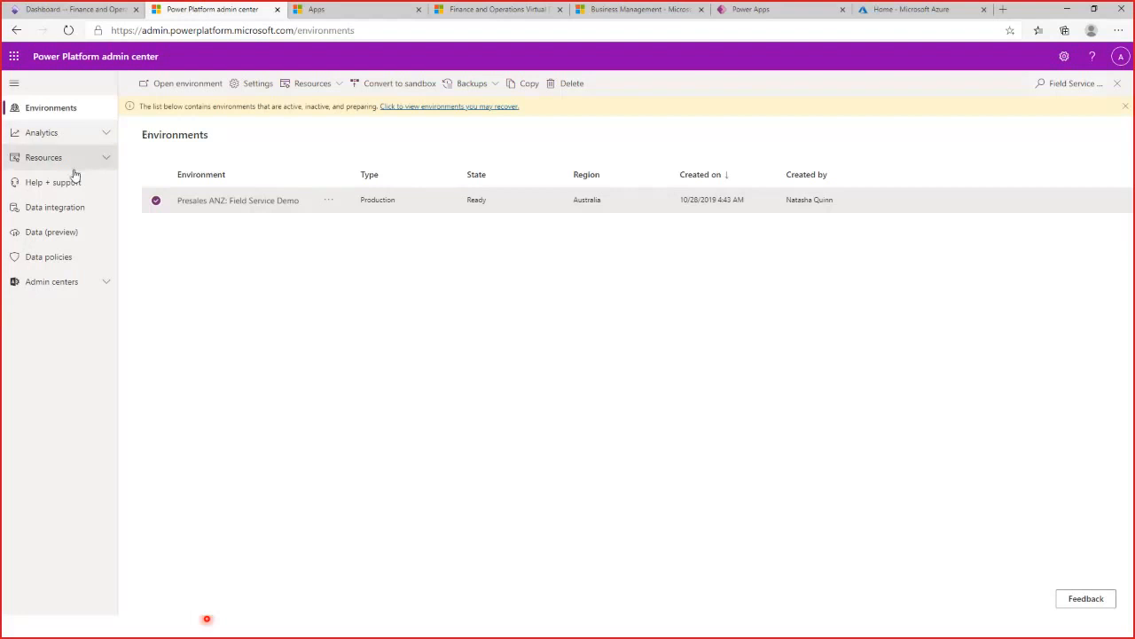
Switch to the Power Apps solutions list and view the commands available for the Dynamics 365 ERP Virtual Entities solution.
left_click(750, 10)
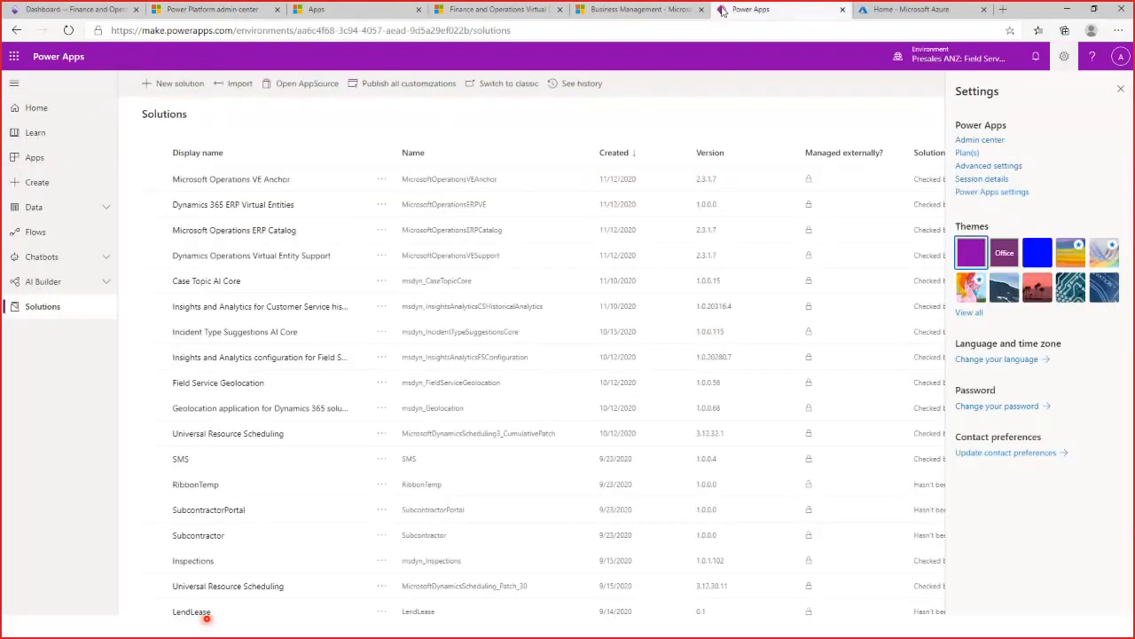
left_click(1120, 89)
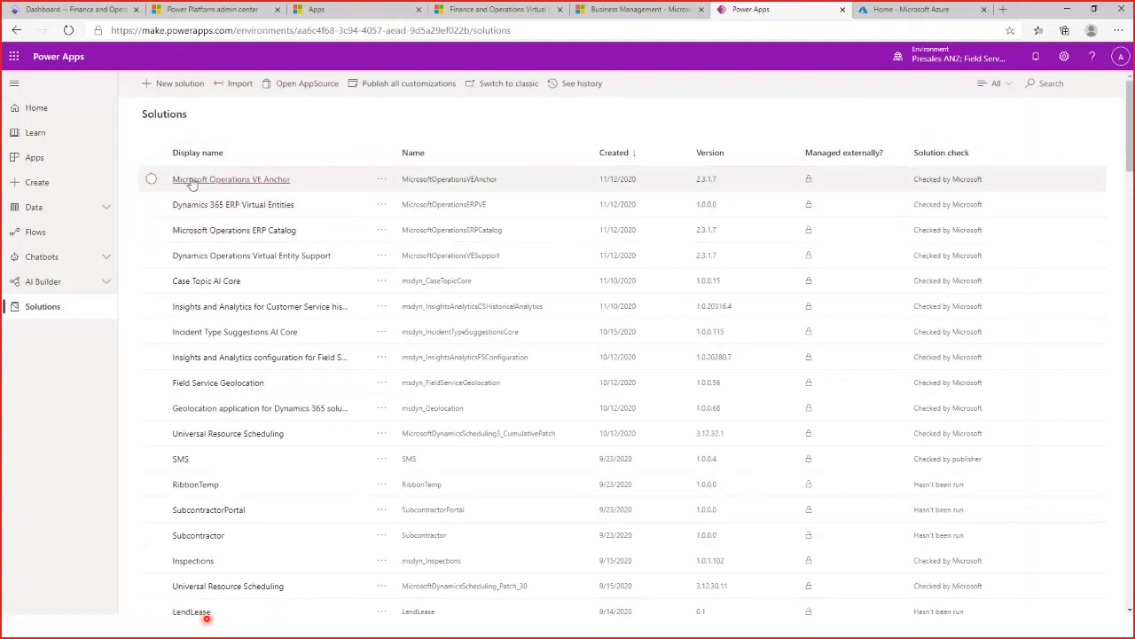
left_click(152, 205)
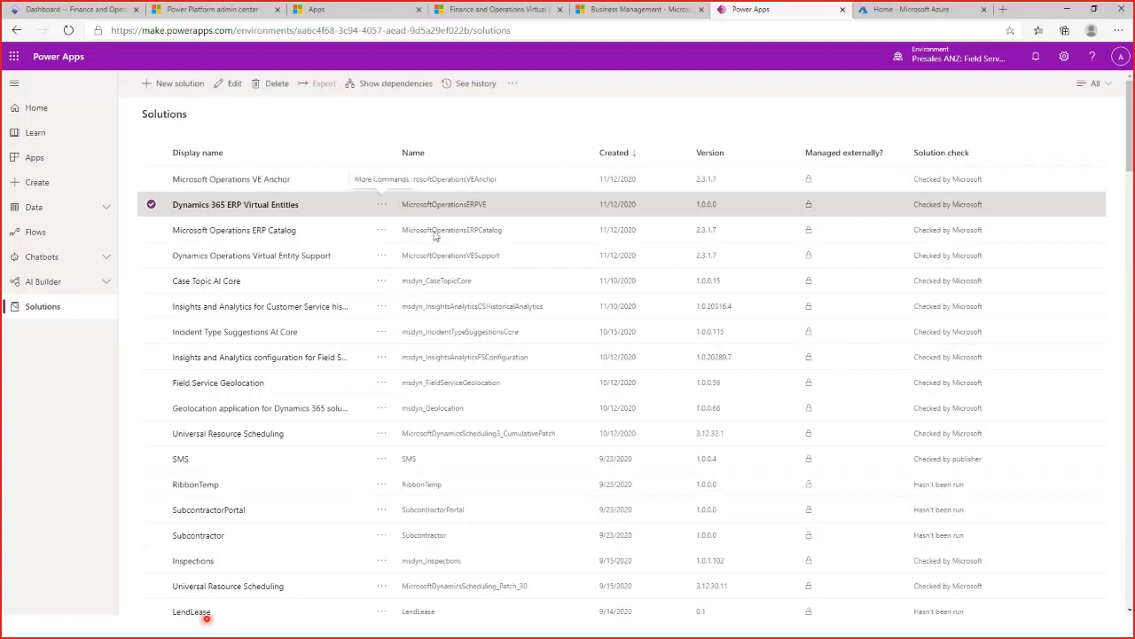
left_click(381, 204)
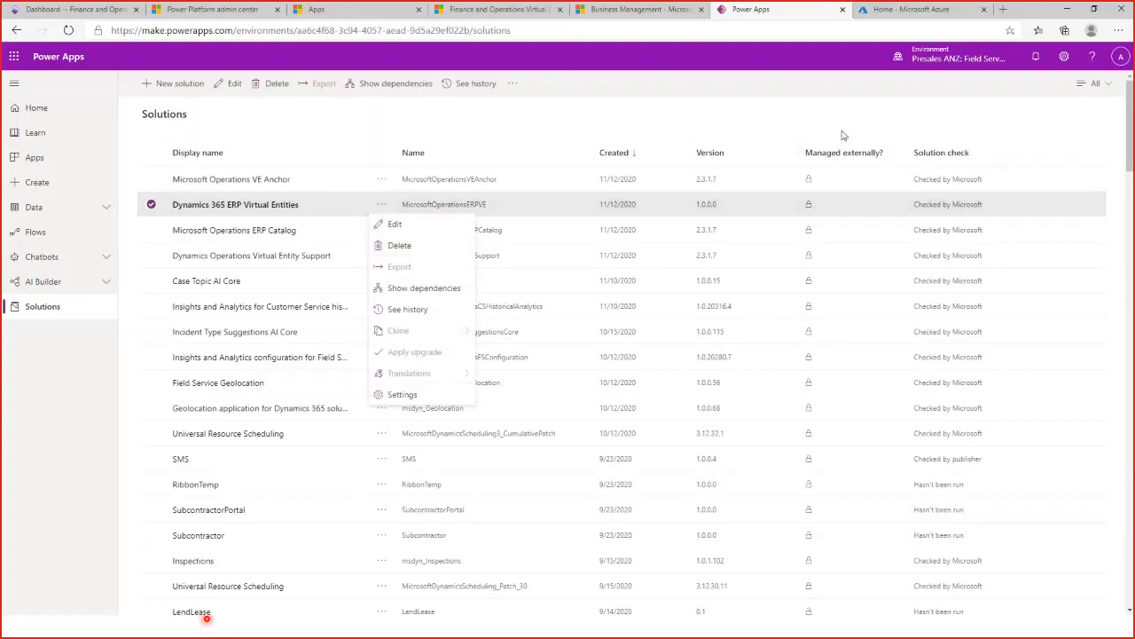
In the Power Platform admin center, open the Dynamics 365 apps resources and search them for "virtua".
left_click(252, 13)
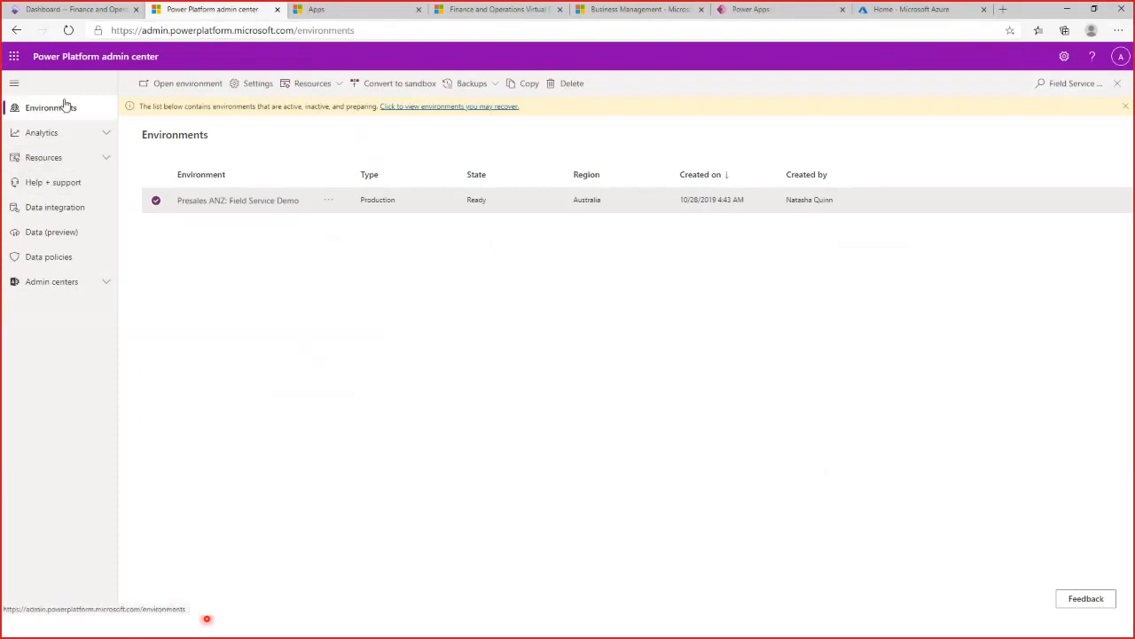
left_click(65, 107)
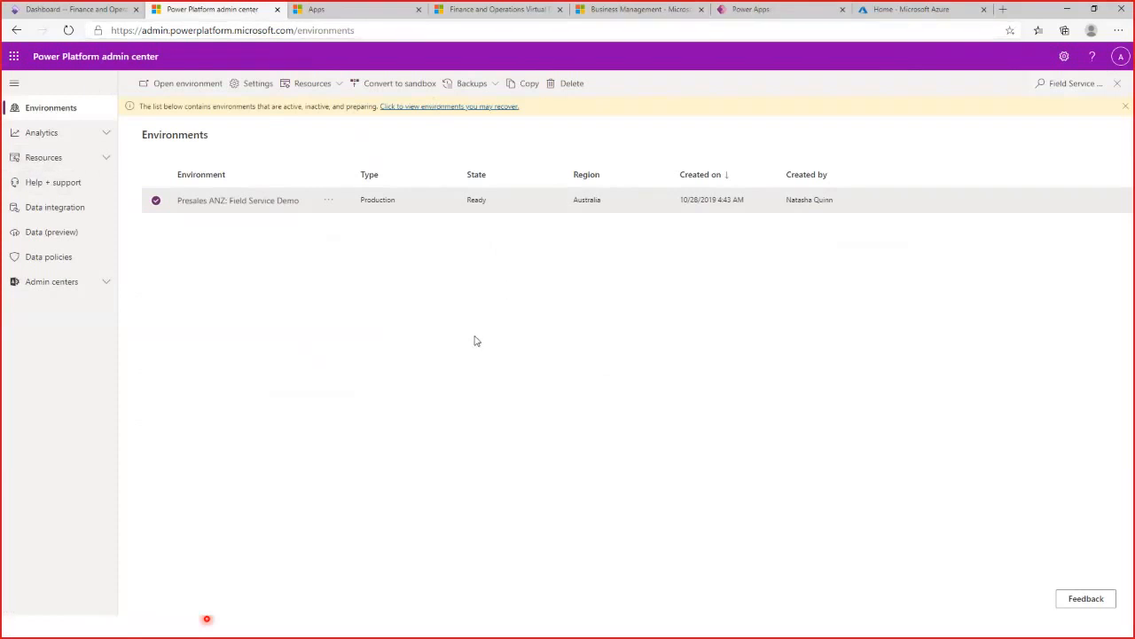
left_click(103, 159)
left_click(68, 213)
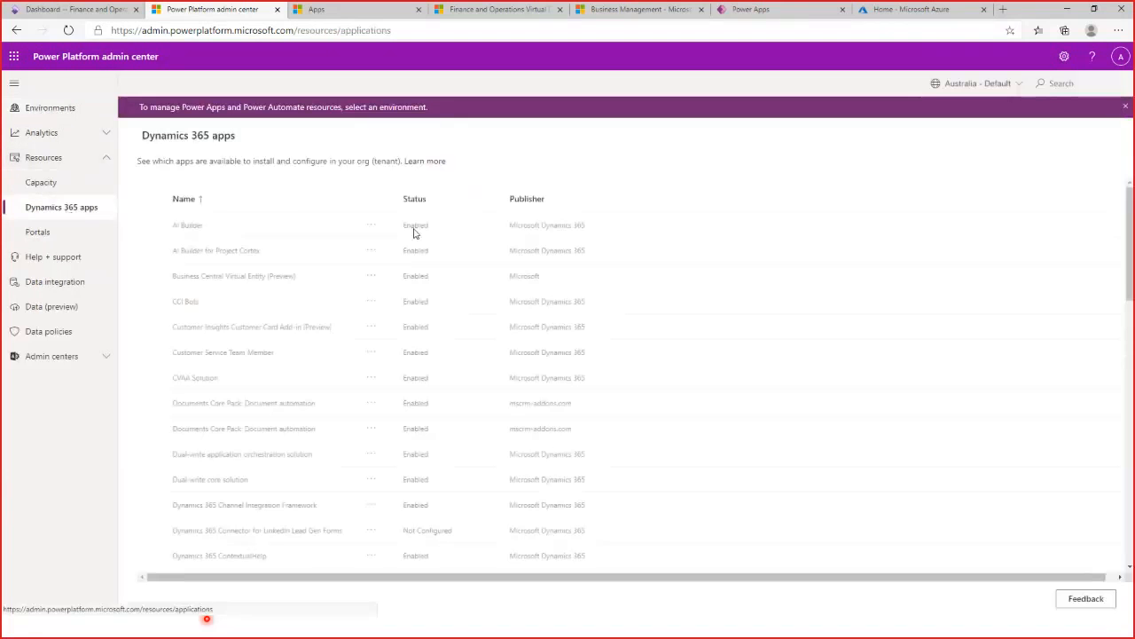
left_click(1088, 84)
type("vir")
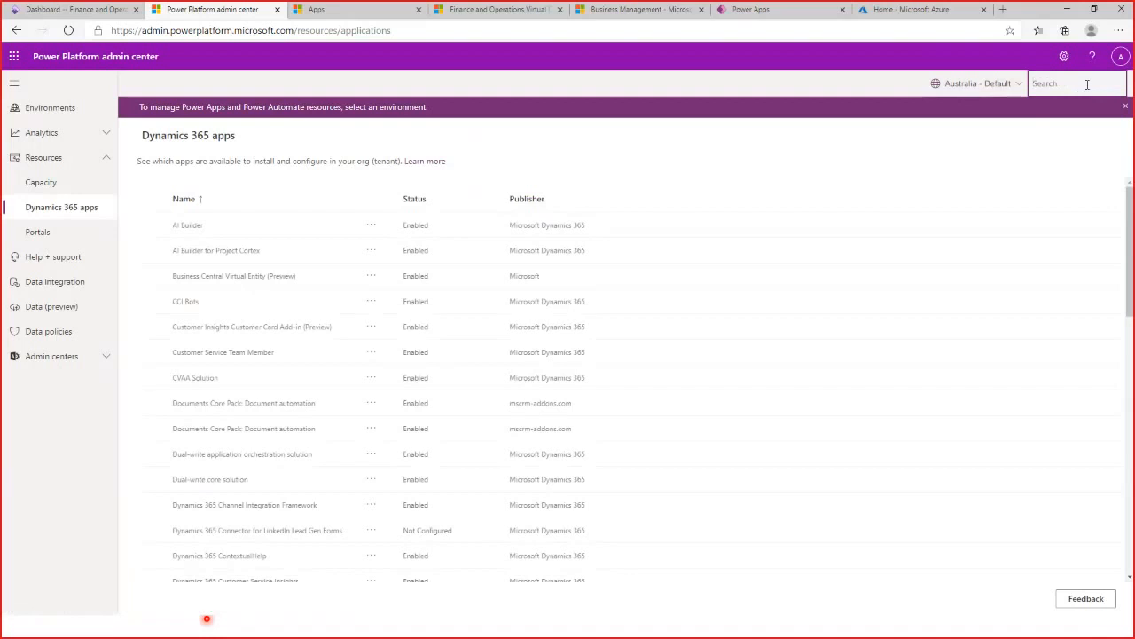
type("tual")
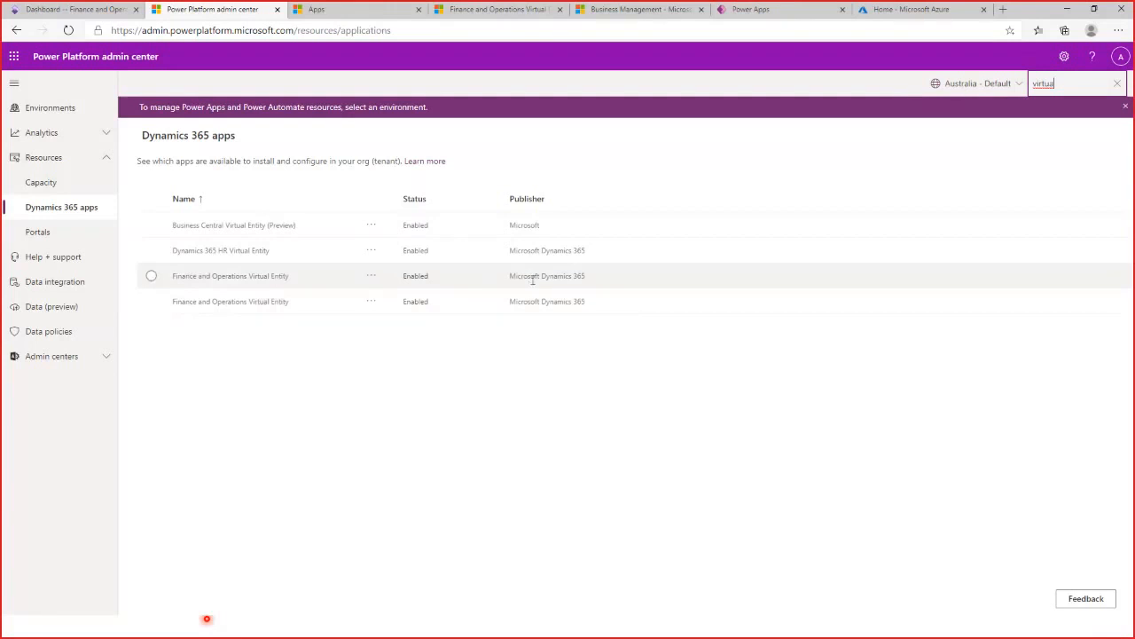
Prepare to install the last-listed Finance and Operations Virtual Entity in the Presales ANZ: Field Service Demo environment, agreeing to the terms of service.
left_click(151, 302)
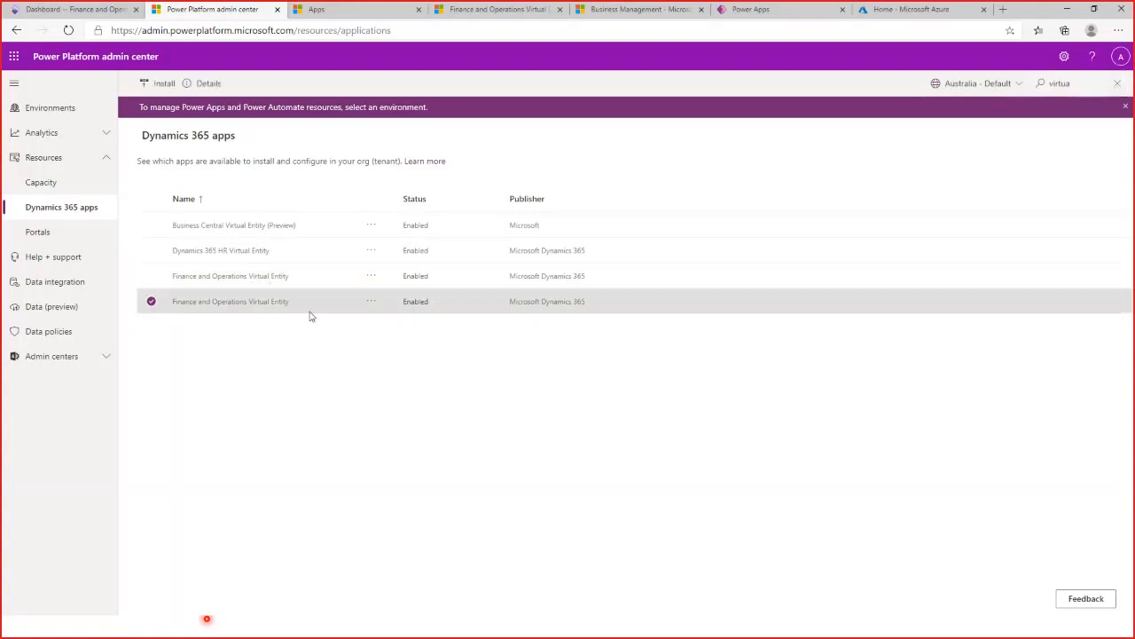
left_click(372, 303)
left_click(380, 317)
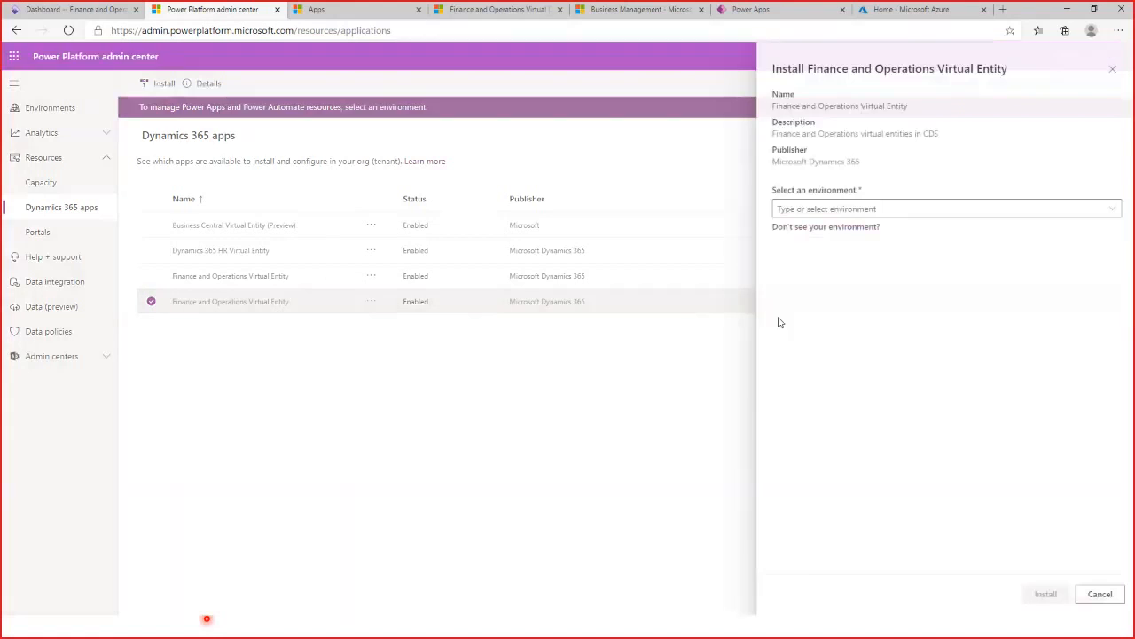
left_click(1112, 210)
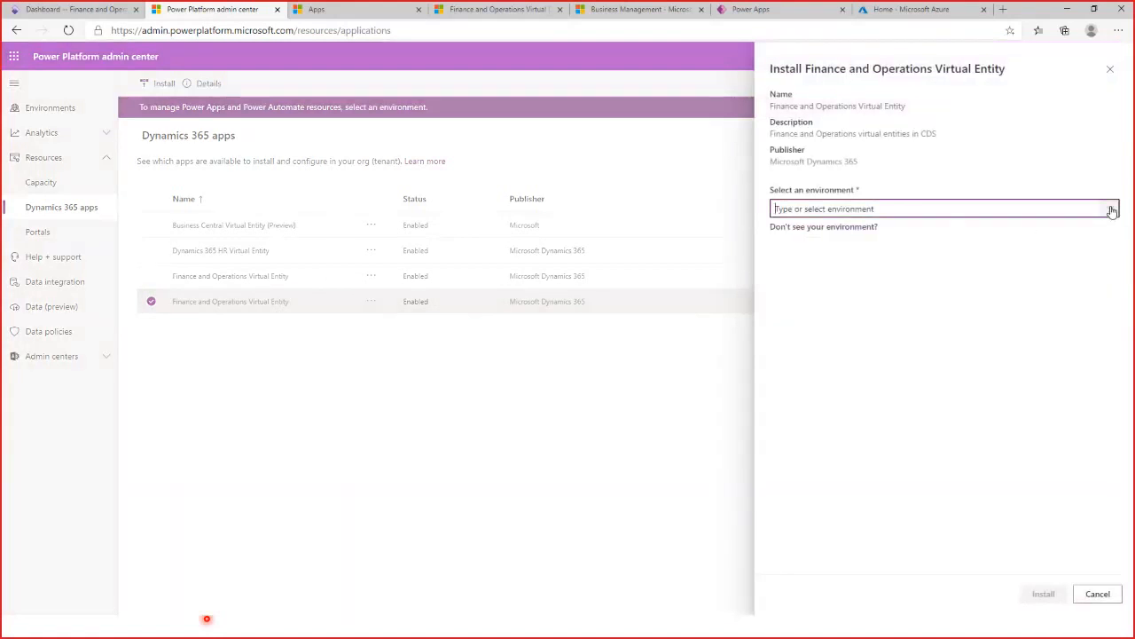
left_click(1112, 211)
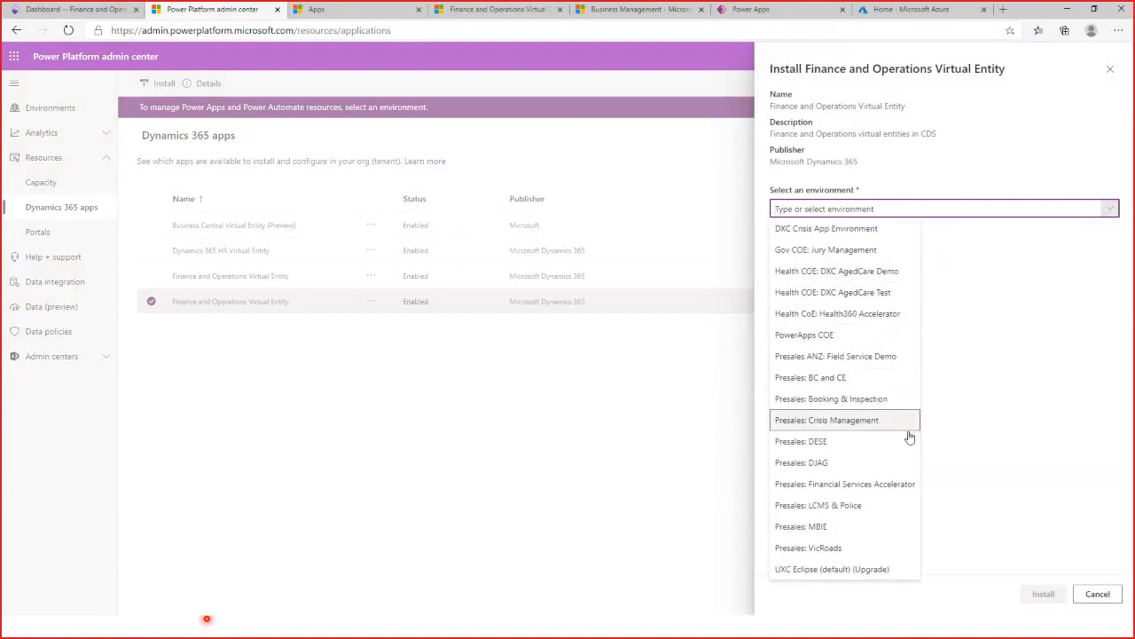
left_click(894, 356)
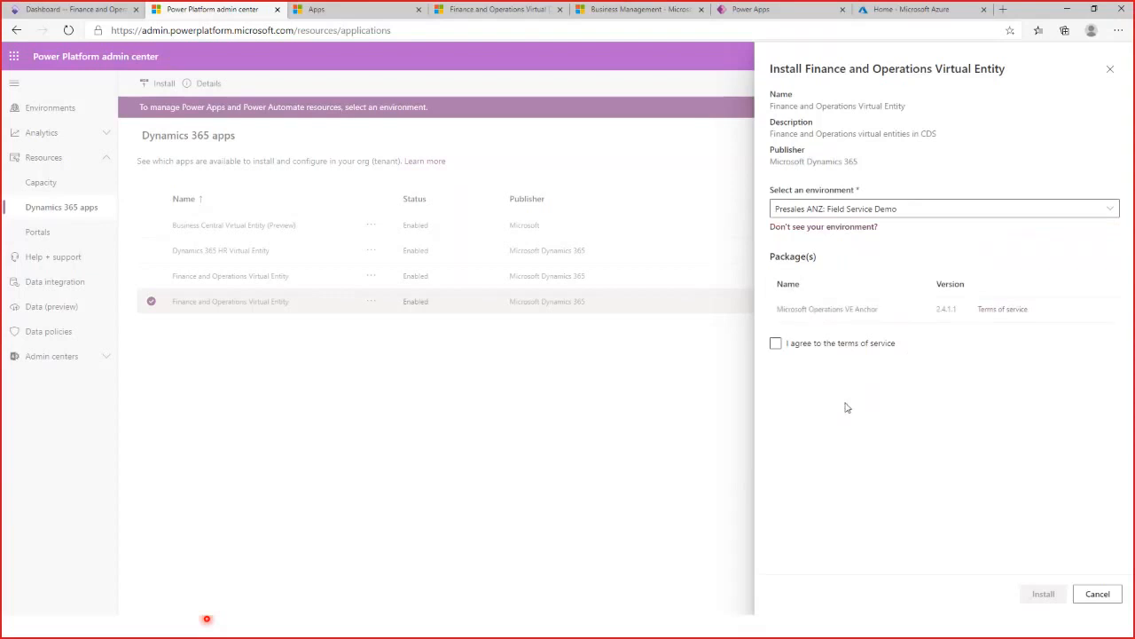
left_click(779, 345)
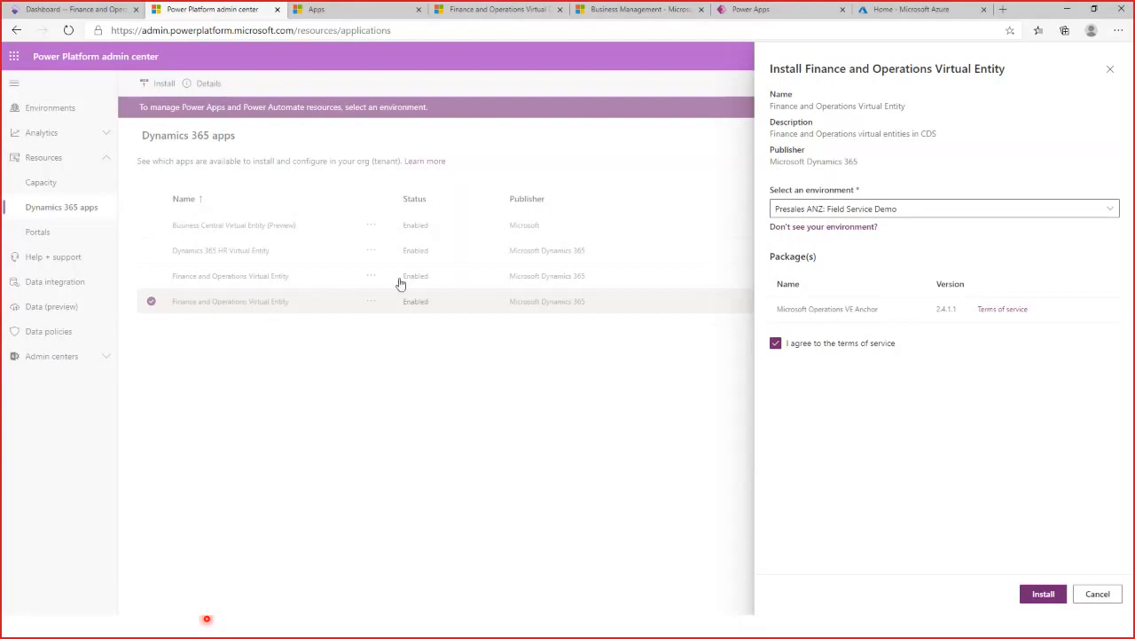
Check the Dynamics 365 ERP Virtual Entities solution in Power Apps and cancel the pending installation in the Power Platform admin center.
left_click(741, 12)
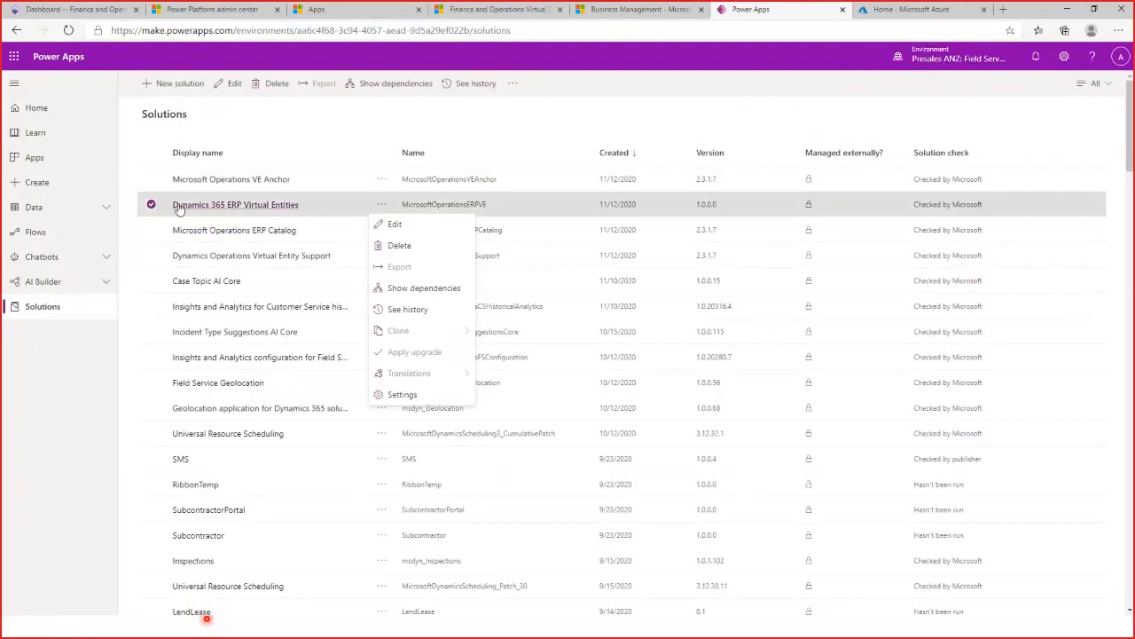
left_click(616, 118)
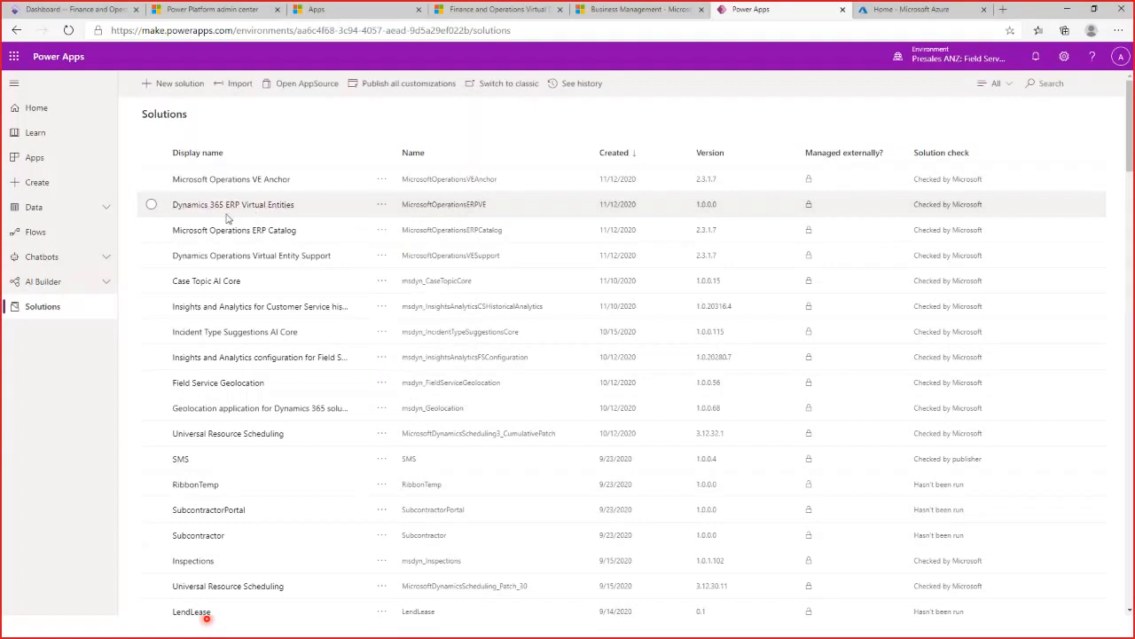
left_click(152, 205)
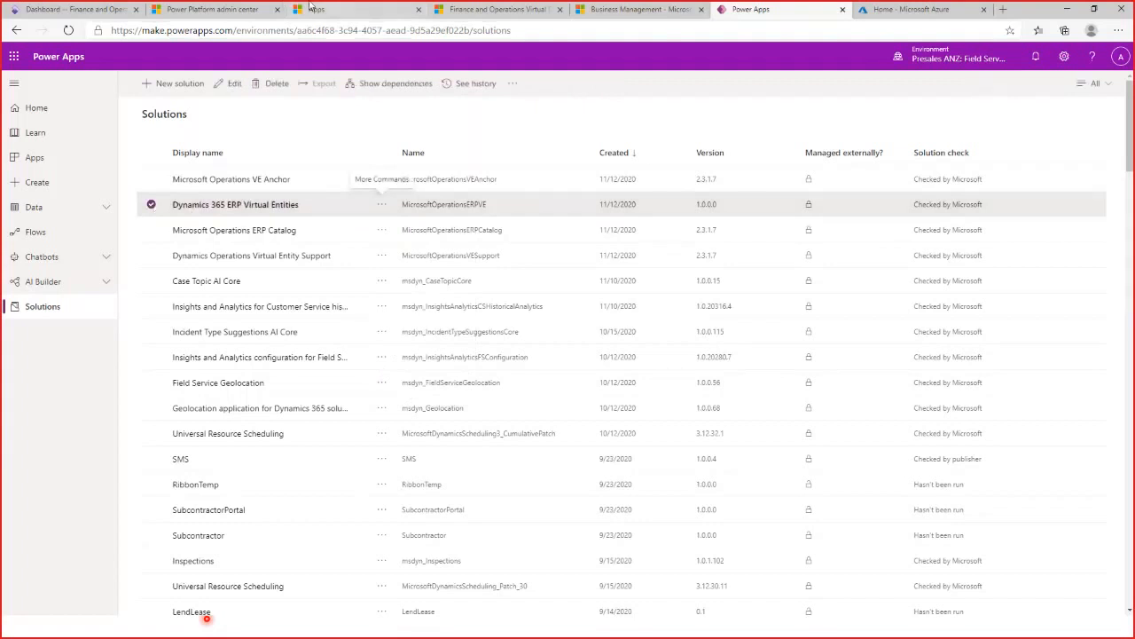
left_click(203, 10)
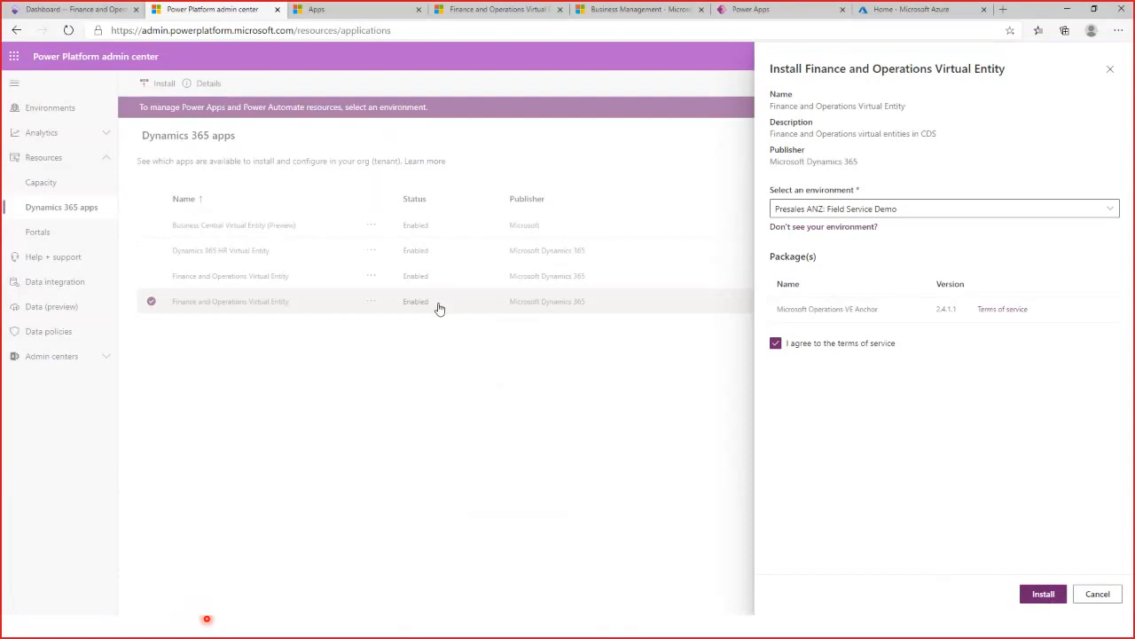
left_click(1092, 600)
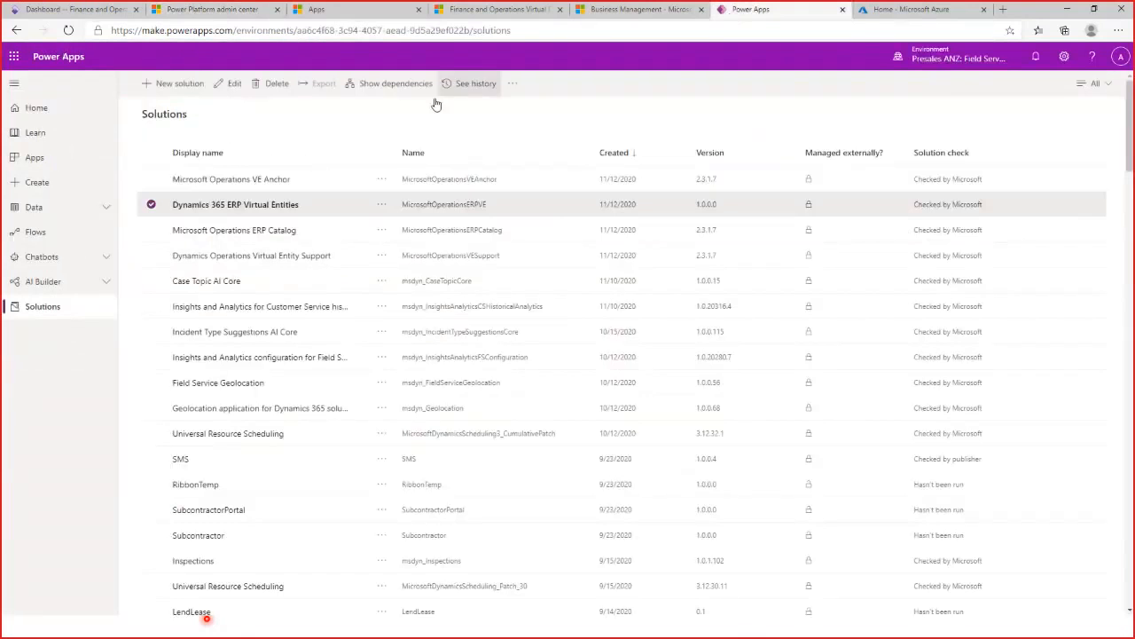
Examine the components of the Dynamics 365 ERP Virtual Entities solution in Power Apps and return to the solutions list.
left_click(253, 204)
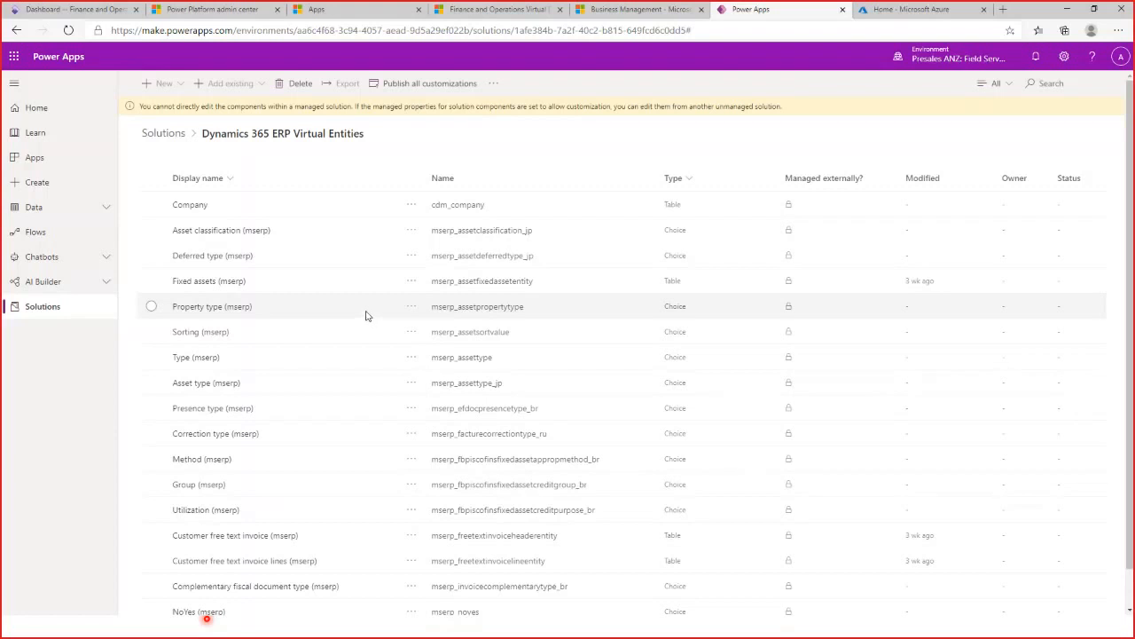
scroll(365, 315, "down", 1)
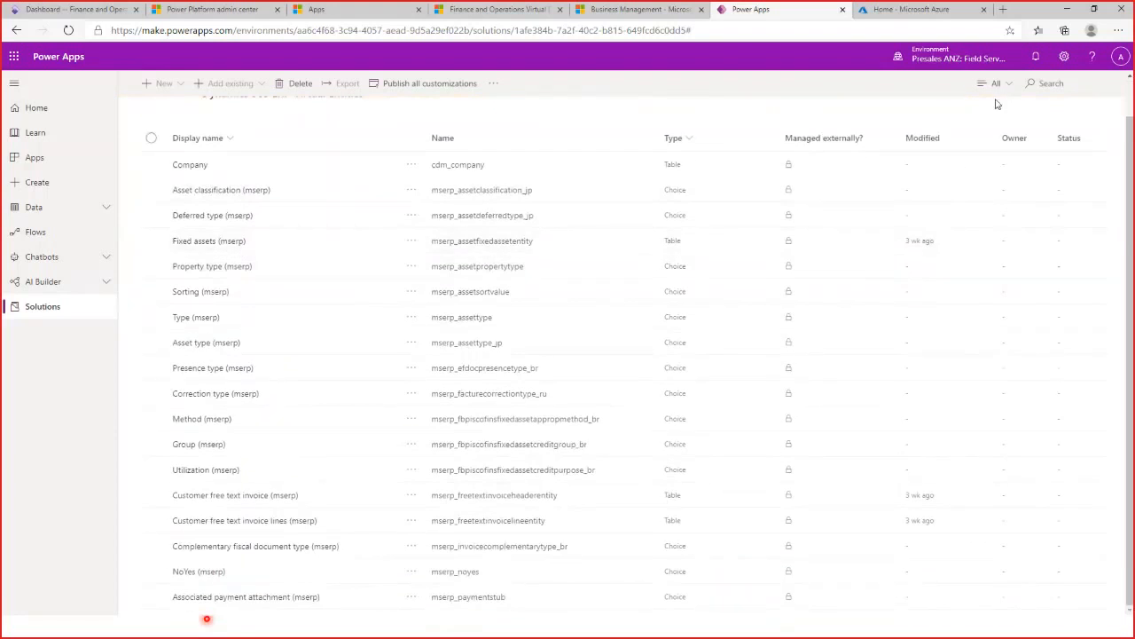
scroll(329, 183, "up", 1)
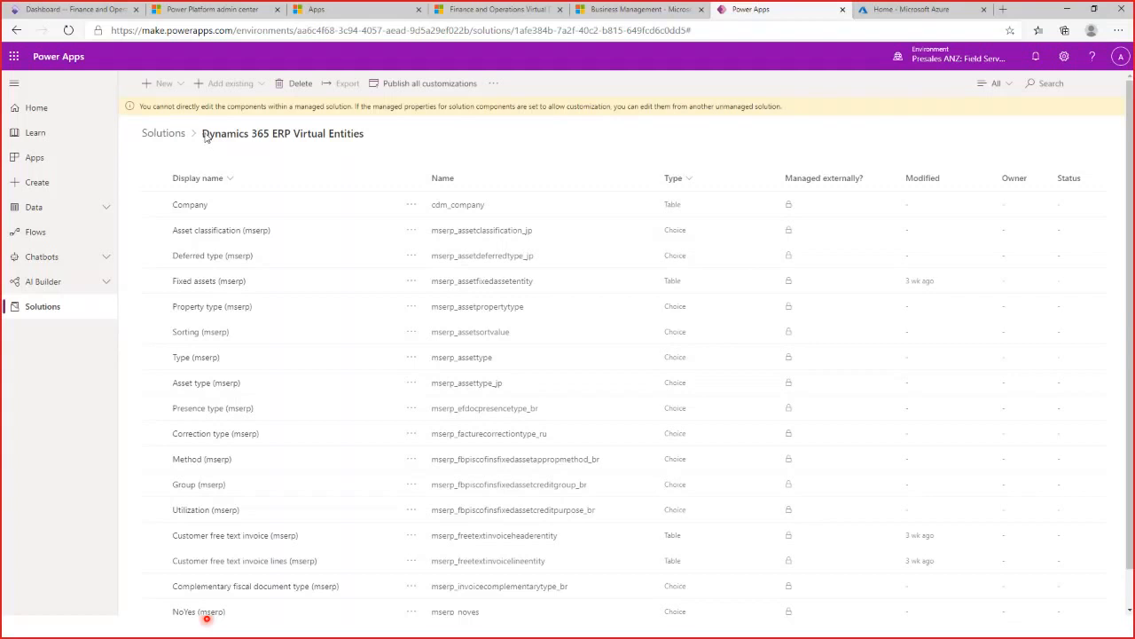
left_click(164, 134)
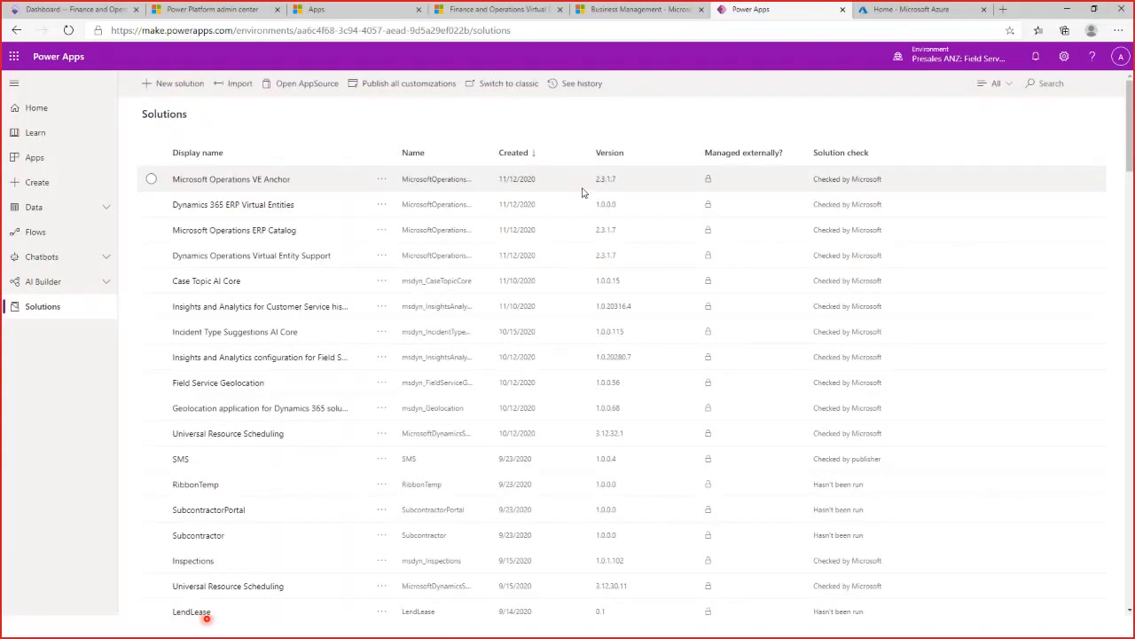
Switch to the Dynamics 365 apps page and open the Administration area in its Advanced Settings.
left_click(244, 10)
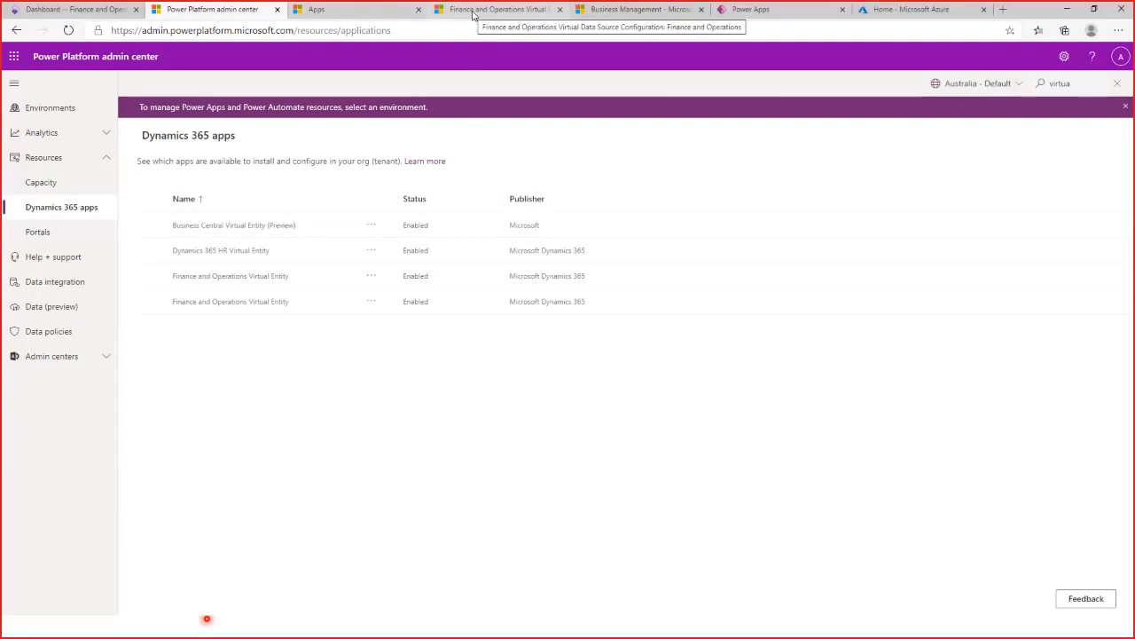
left_click(354, 10)
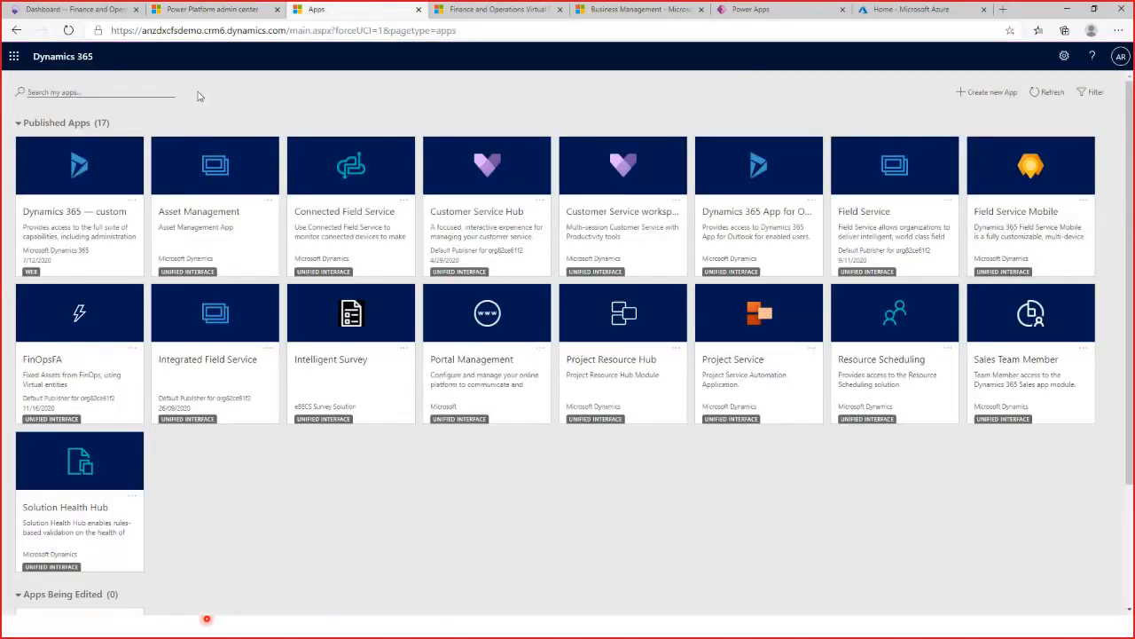
left_click(1064, 56)
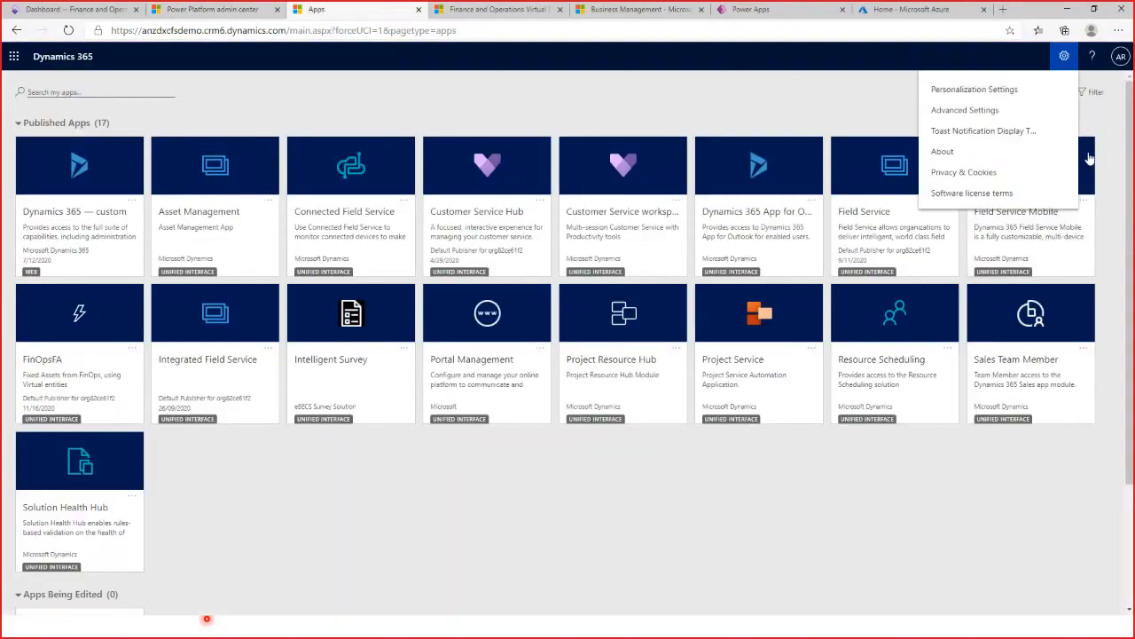
left_click(976, 110)
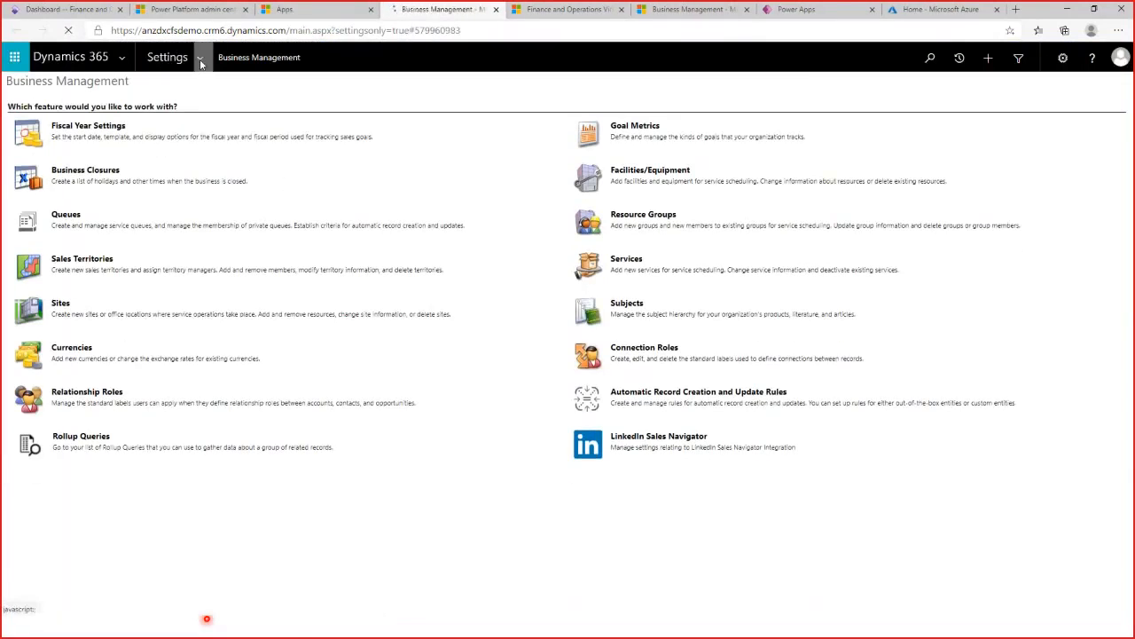
left_click(201, 57)
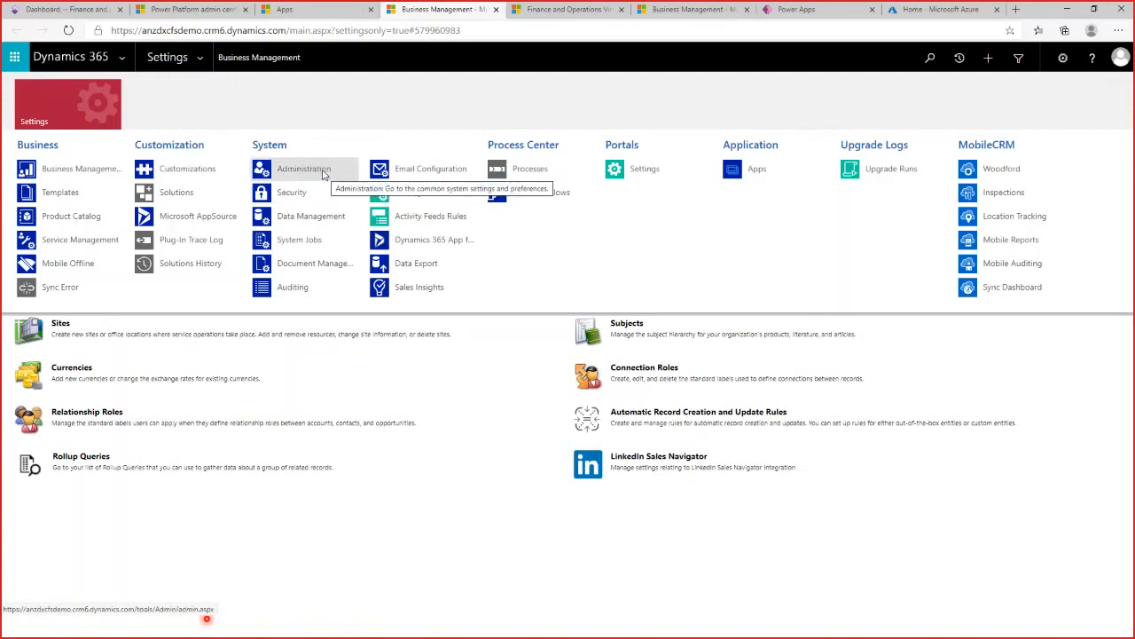
left_click(324, 171)
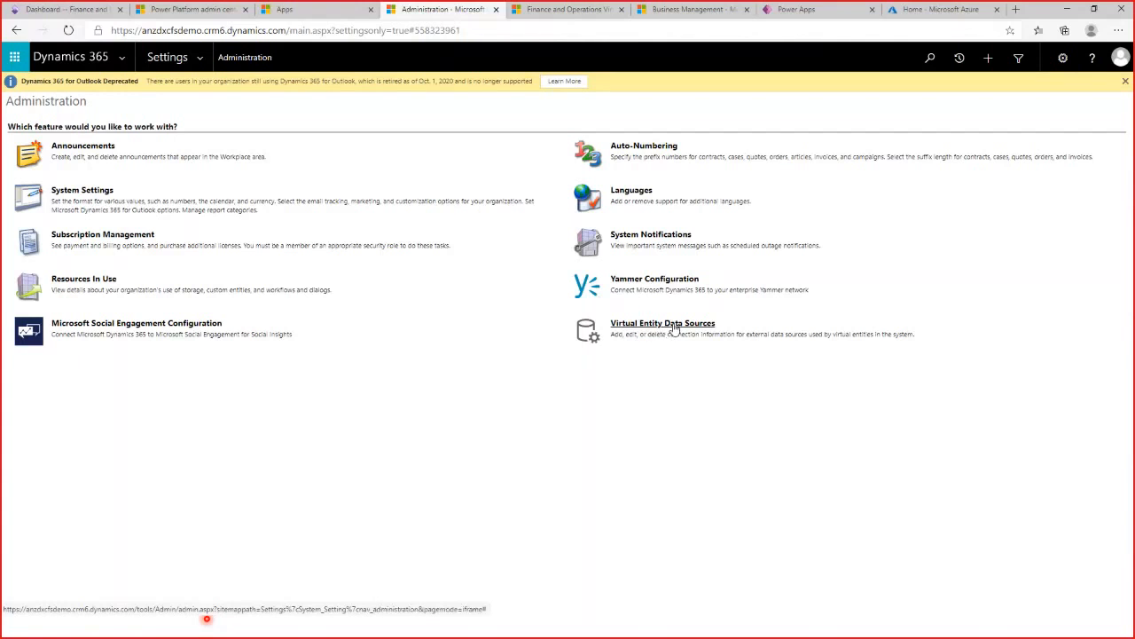
Open the Finance and Operations record from the Virtual Entity Data Sources to review its connection configuration.
left_click(674, 326)
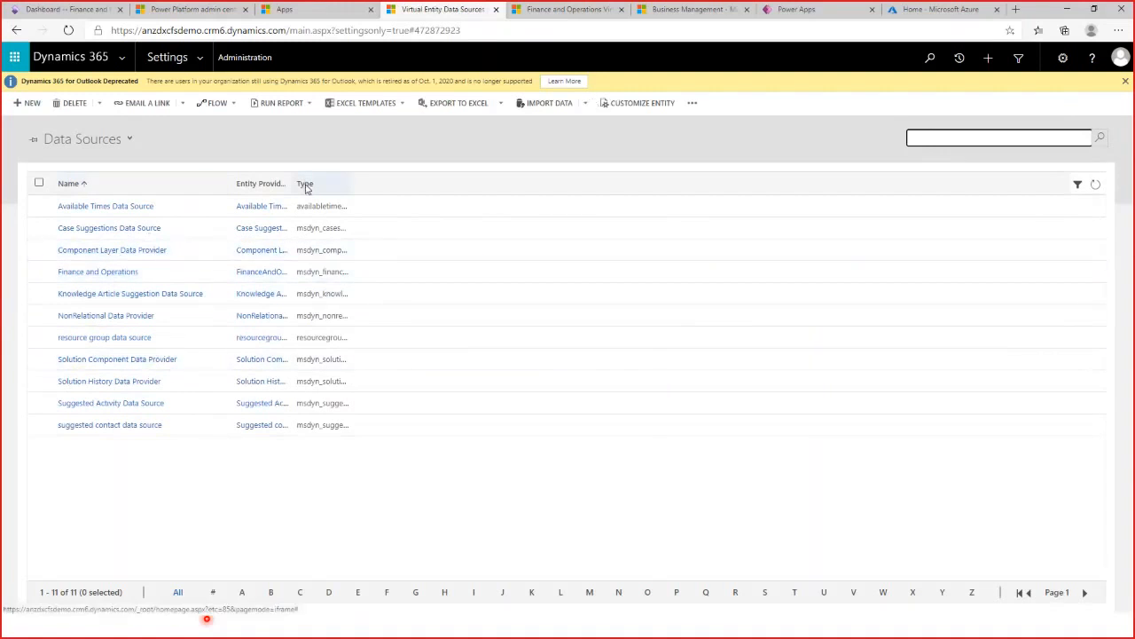
left_click(38, 270)
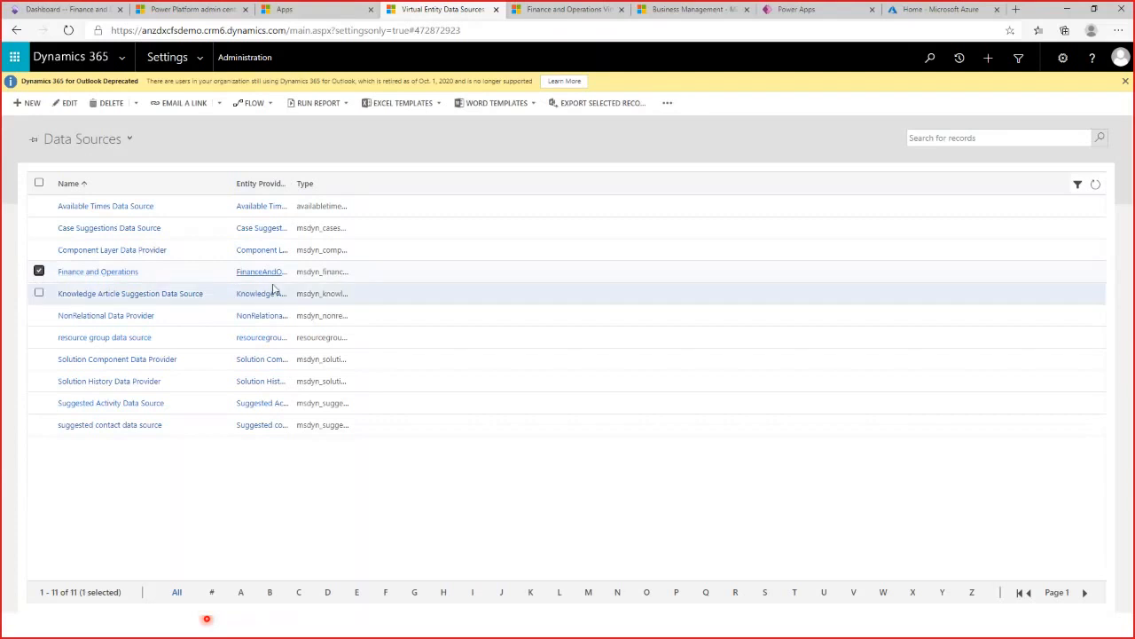
left_click(123, 274)
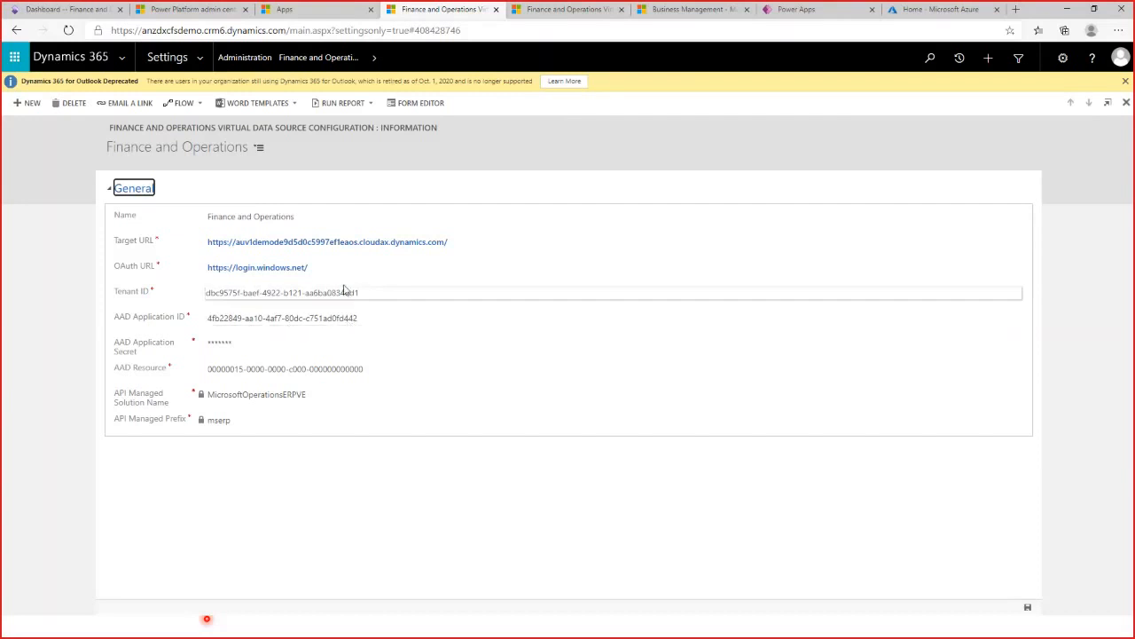
In the Azure portal, open the Azure Active Directory app registrations and check both all and owned applications.
left_click(908, 10)
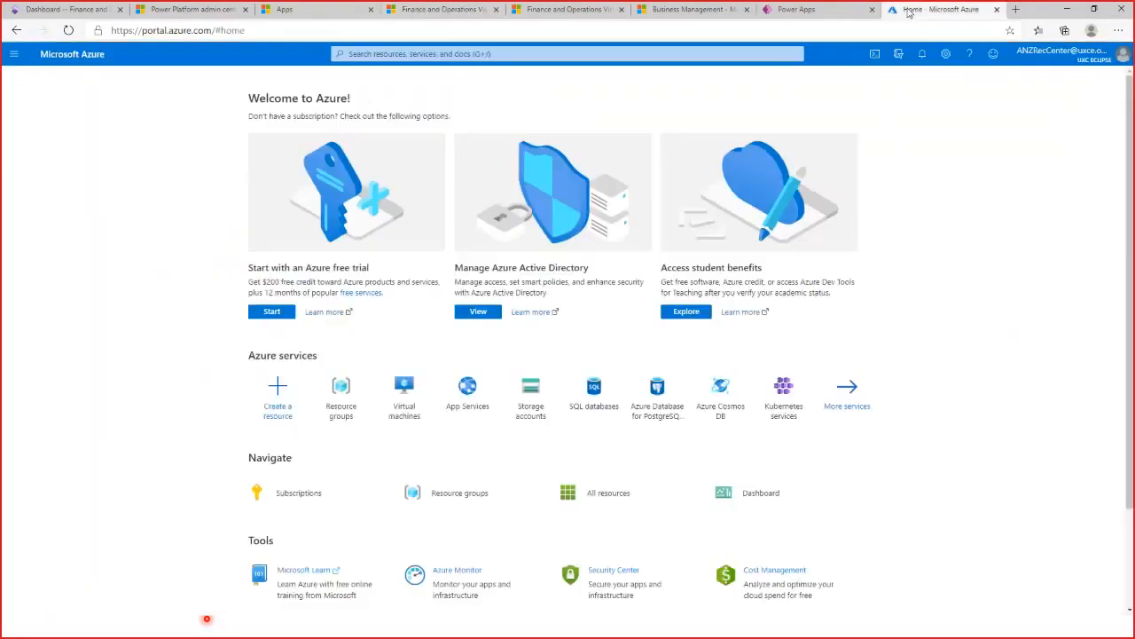
left_click(13, 54)
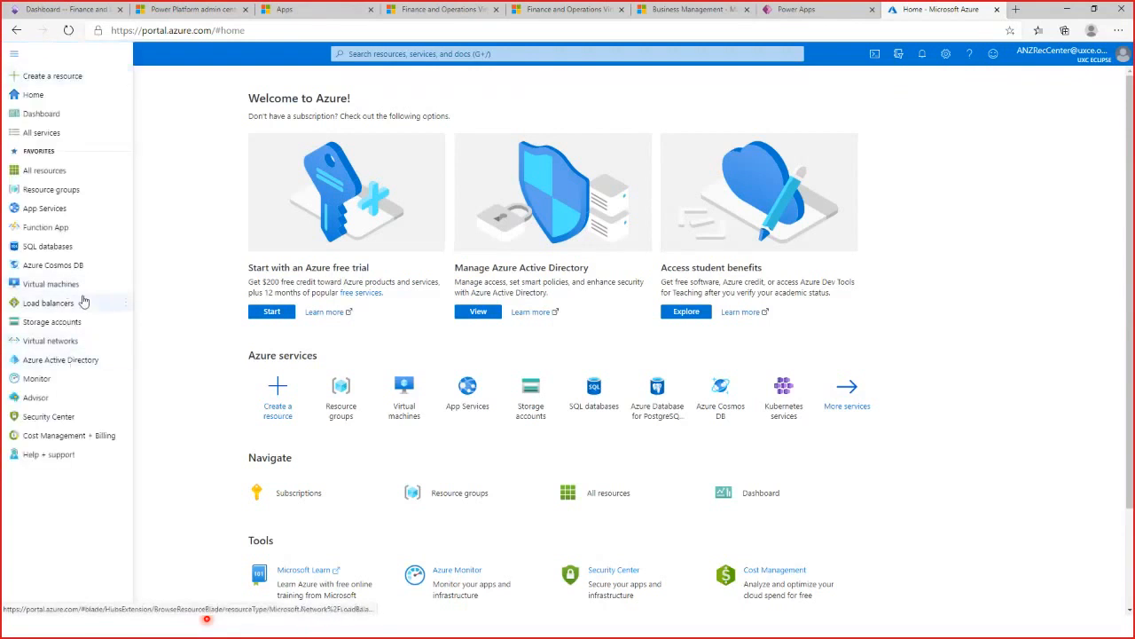
left_click(80, 360)
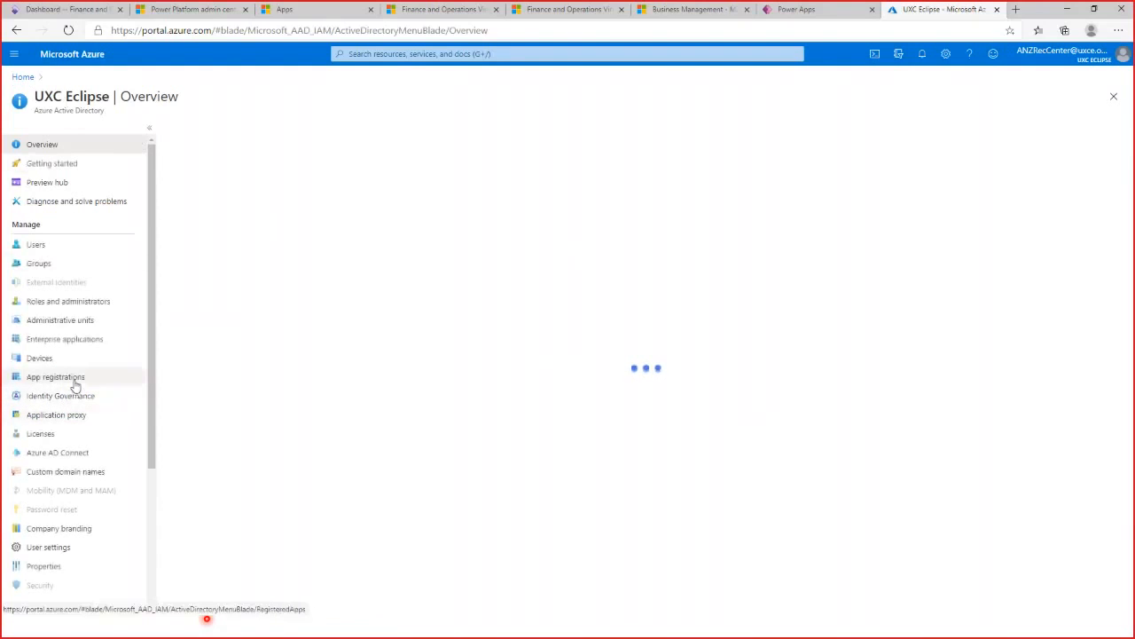
left_click(75, 379)
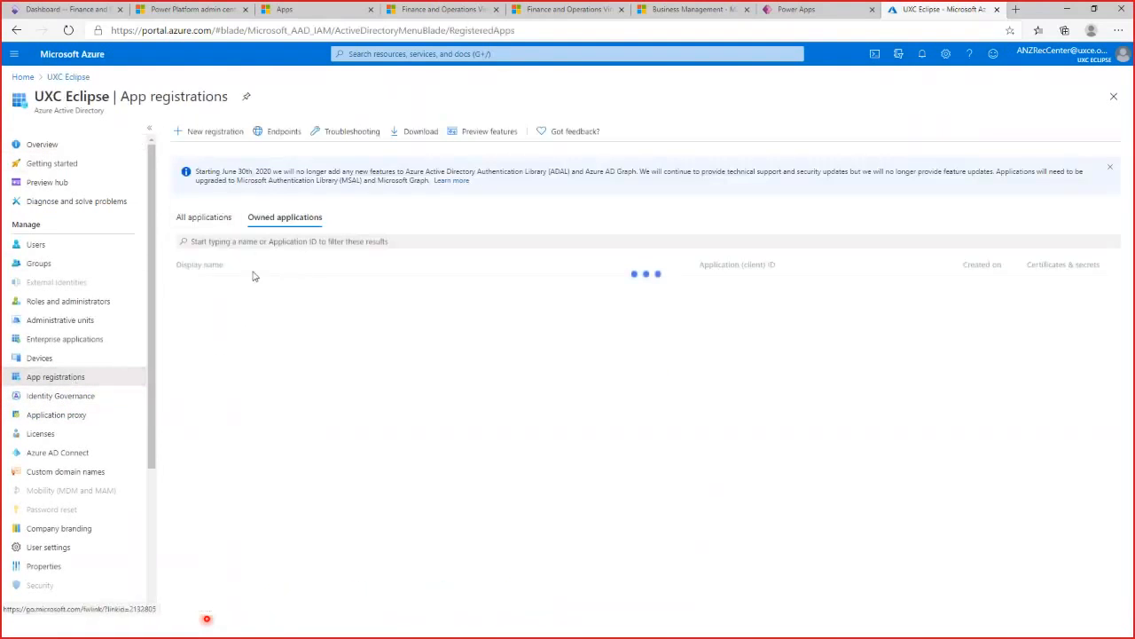
left_click(214, 223)
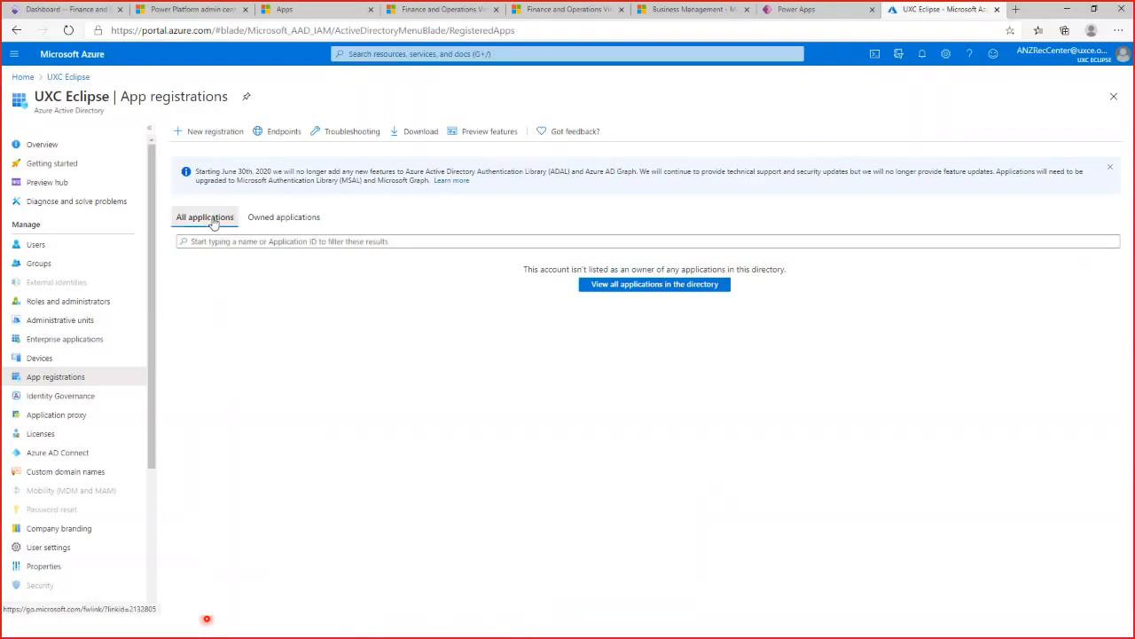
left_click(264, 218)
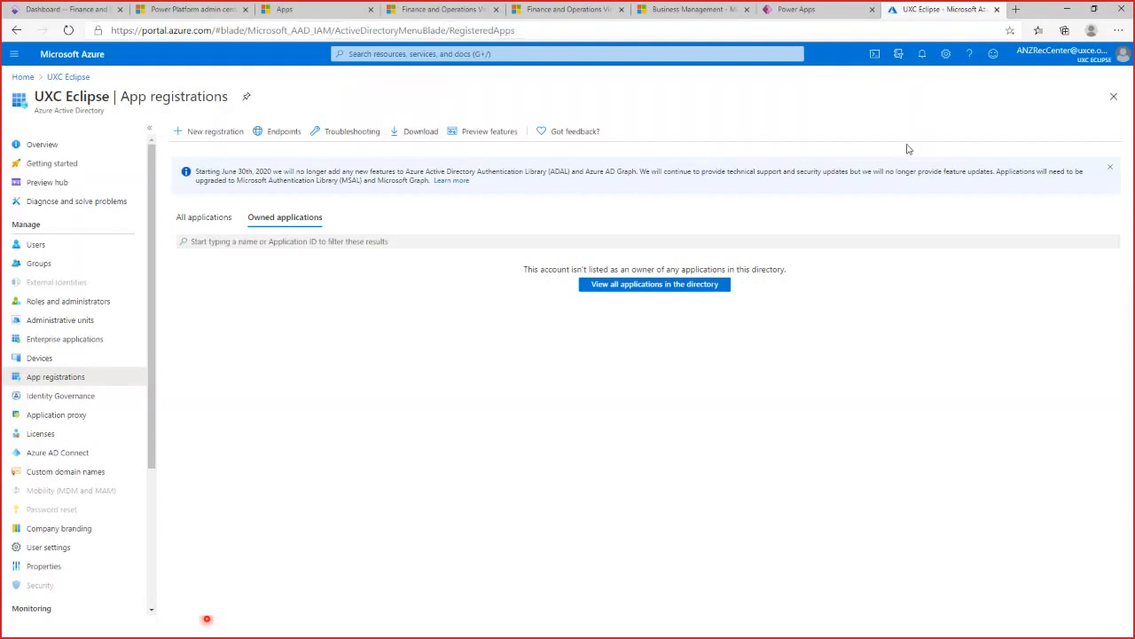
Switch to Finance and Operations and examine the VirtualEntity entry's user and client ID on the Azure Active Directory applications page.
left_click(312, 10)
left_click(435, 10)
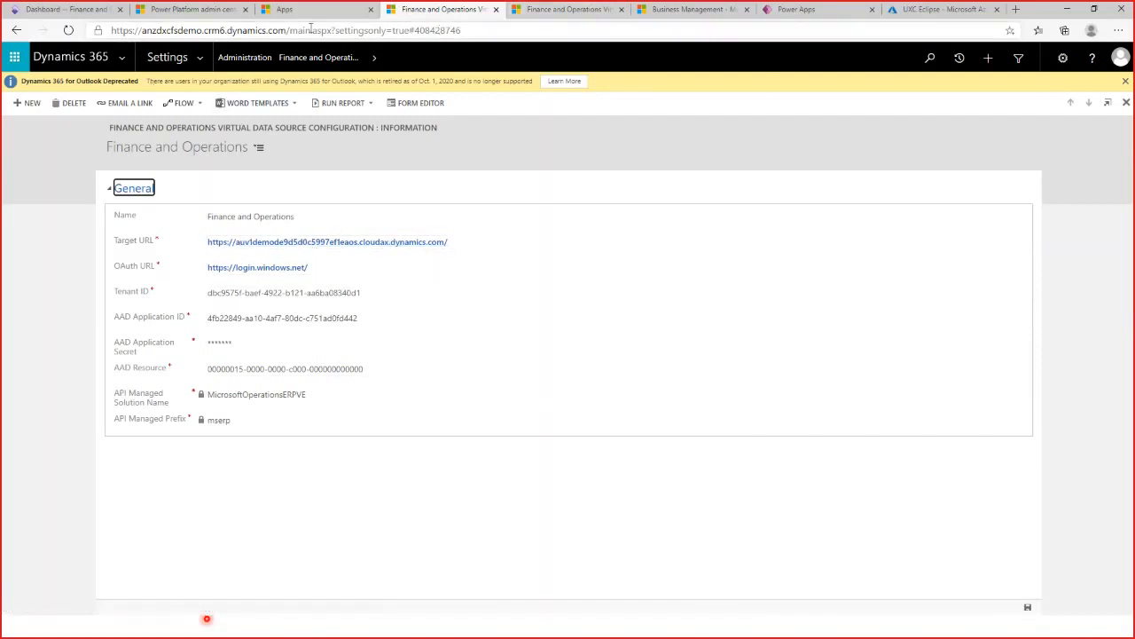
left_click(62, 13)
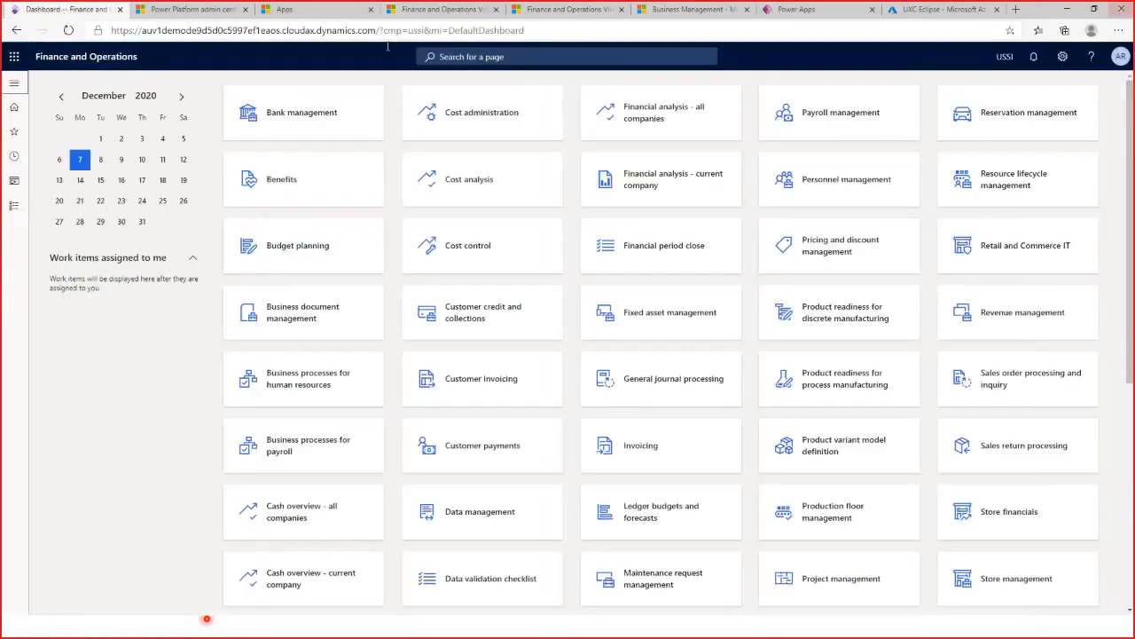
left_click(14, 82)
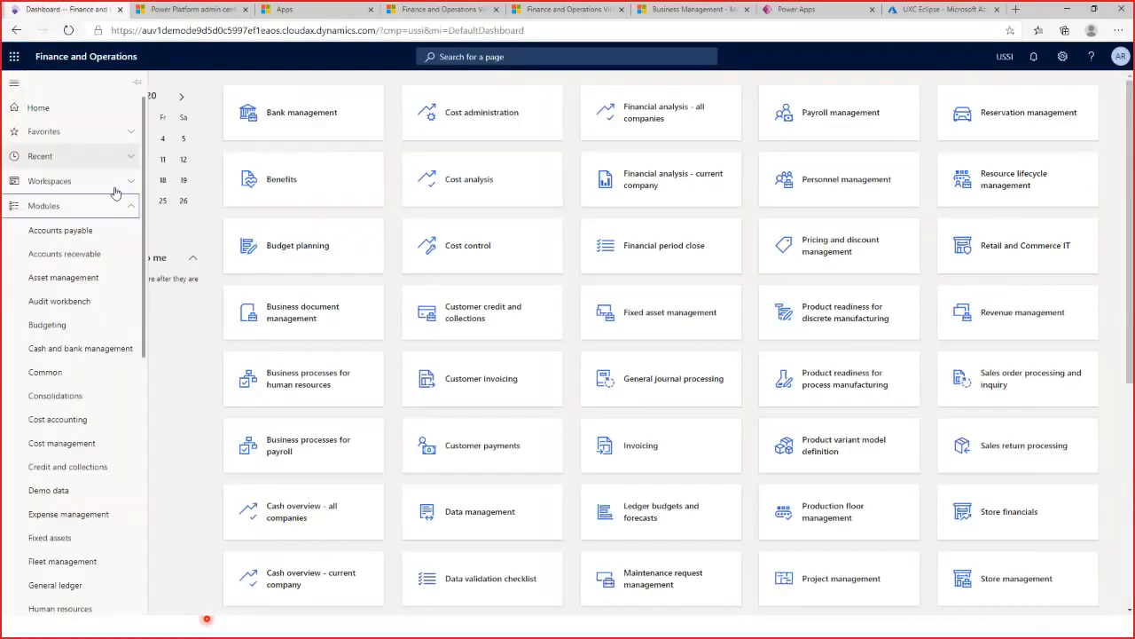
left_click(53, 157)
left_click(89, 188)
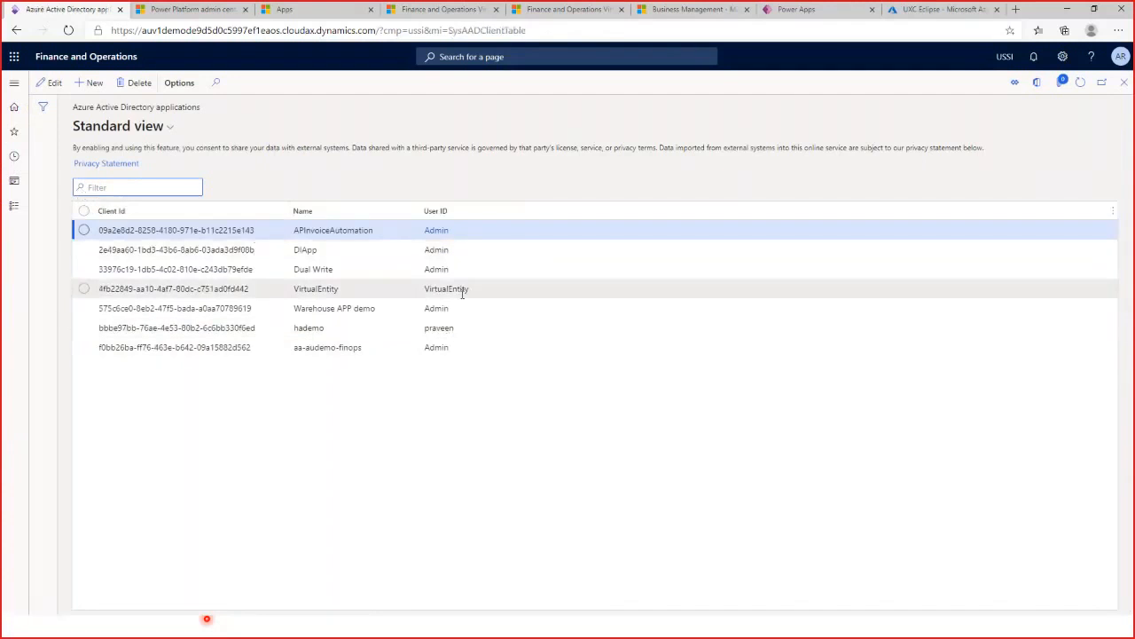
left_click(457, 289)
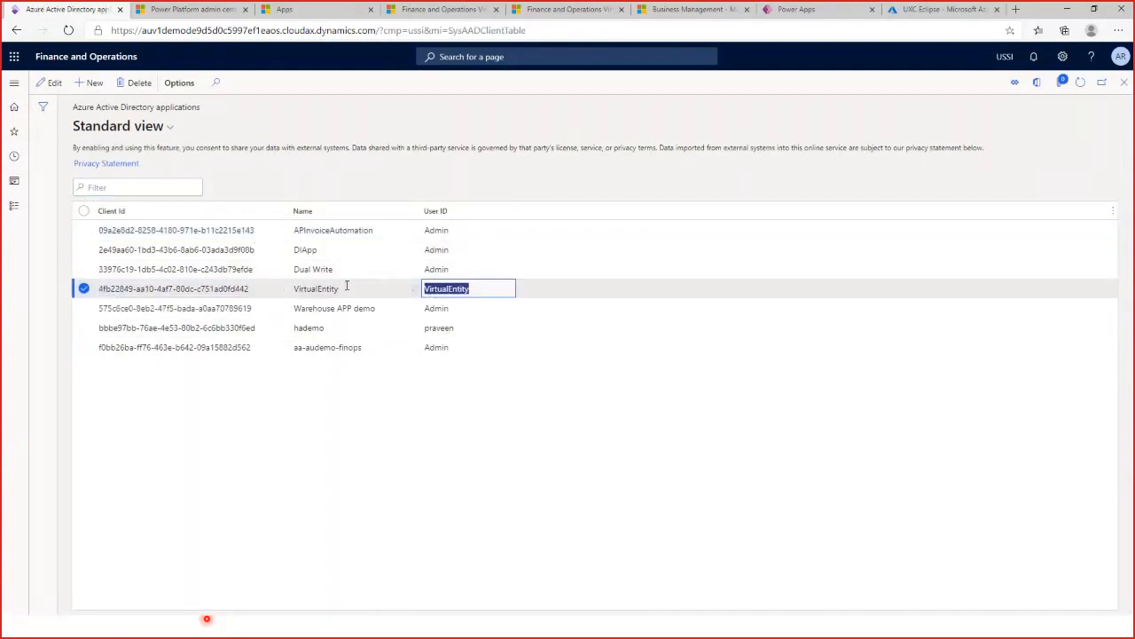
left_click(186, 292)
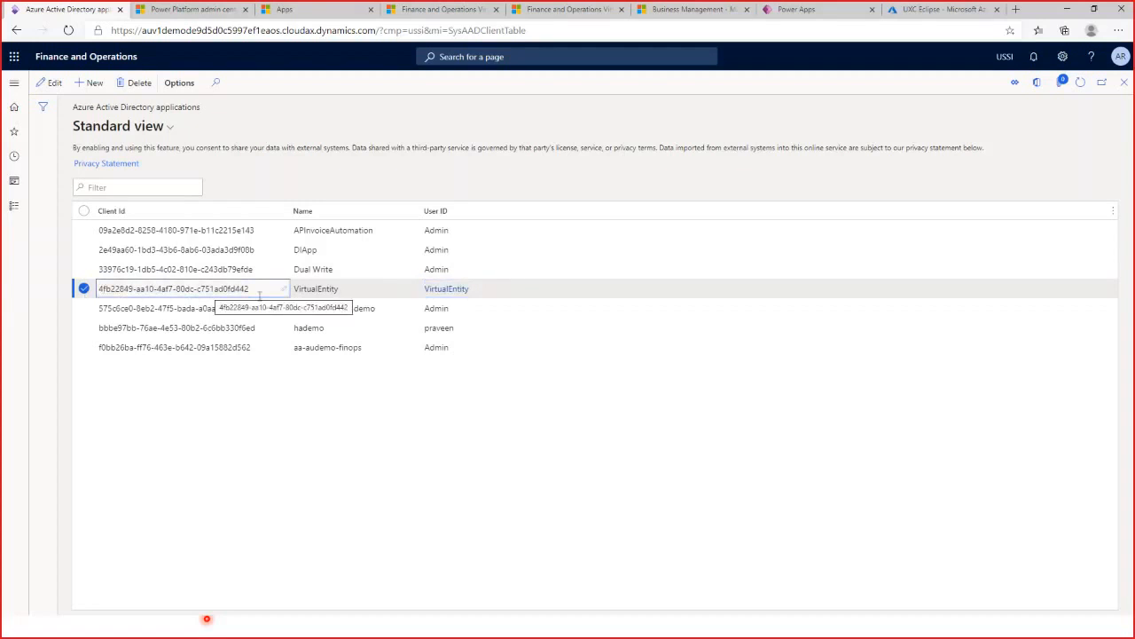
Open the user record linked to the VirtualEntity application, inspect its CDS virtual entity application role, and close the record.
left_click(434, 290)
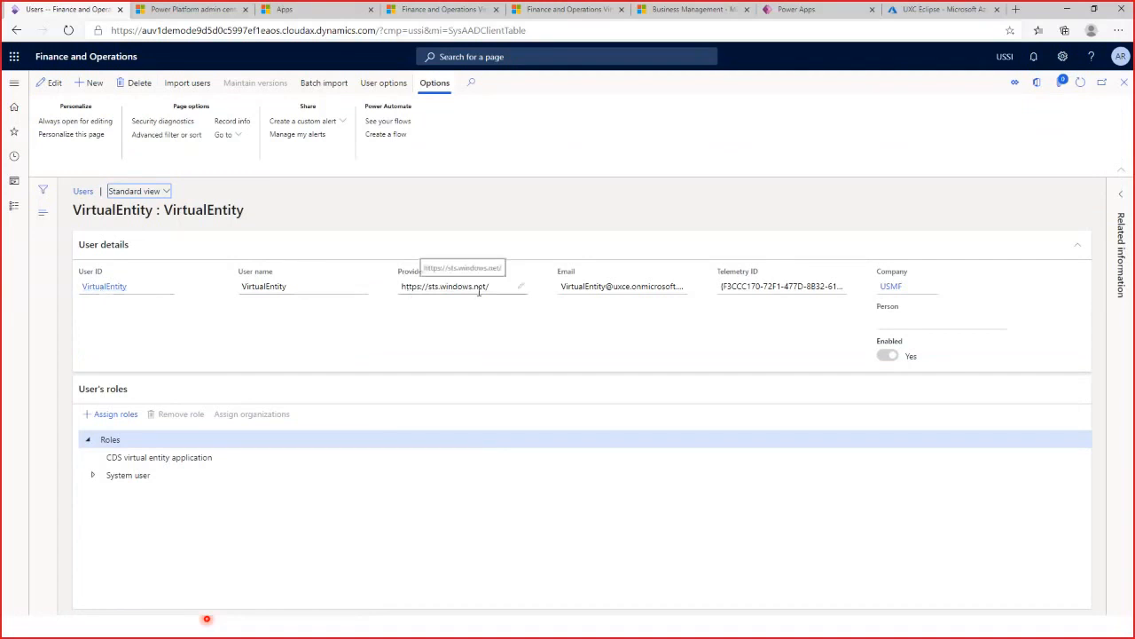
left_click(115, 458)
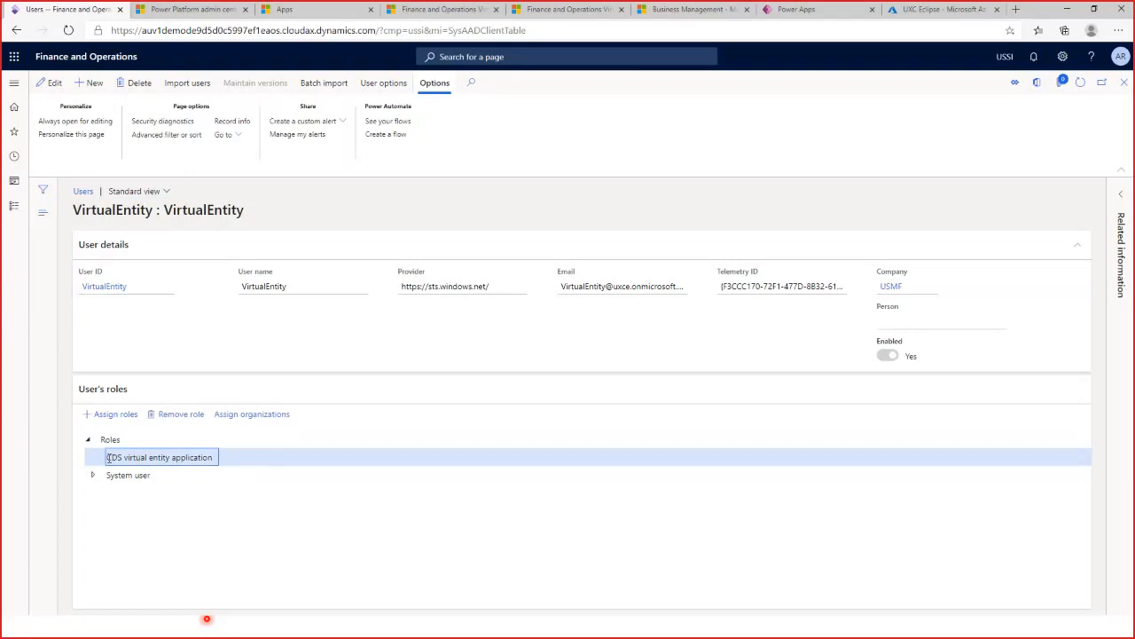
left_click_drag(107, 458, 214, 460)
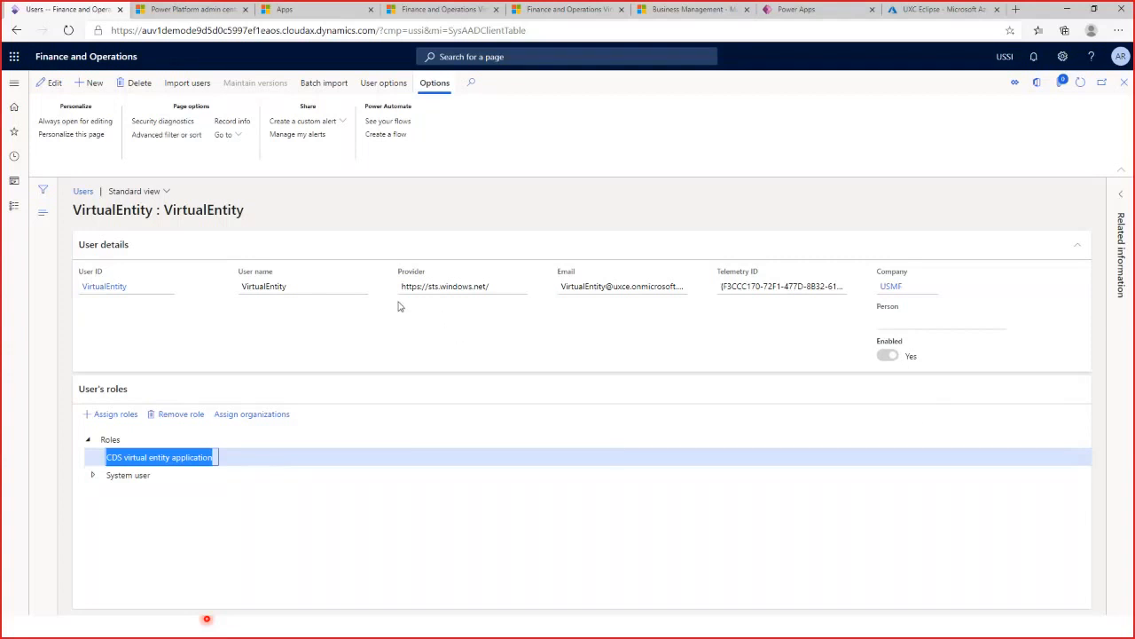
left_click(1123, 82)
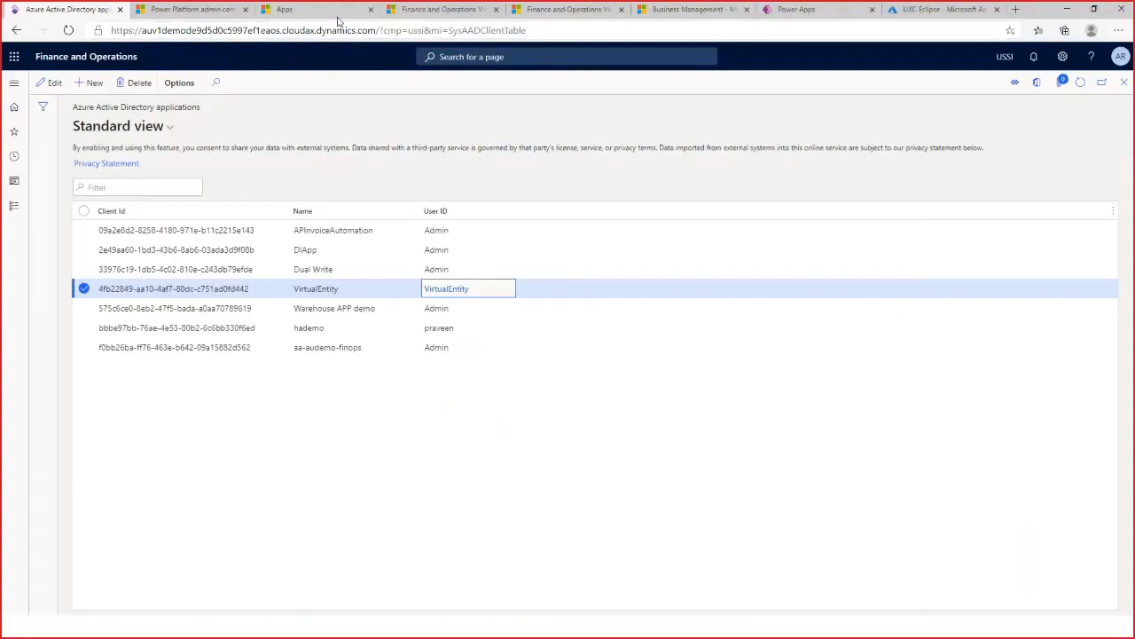
From the Dynamics 365 data source configuration, open Advanced Find and set it to look for Available Finance and Operations Entities.
left_click(320, 9)
left_click(441, 9)
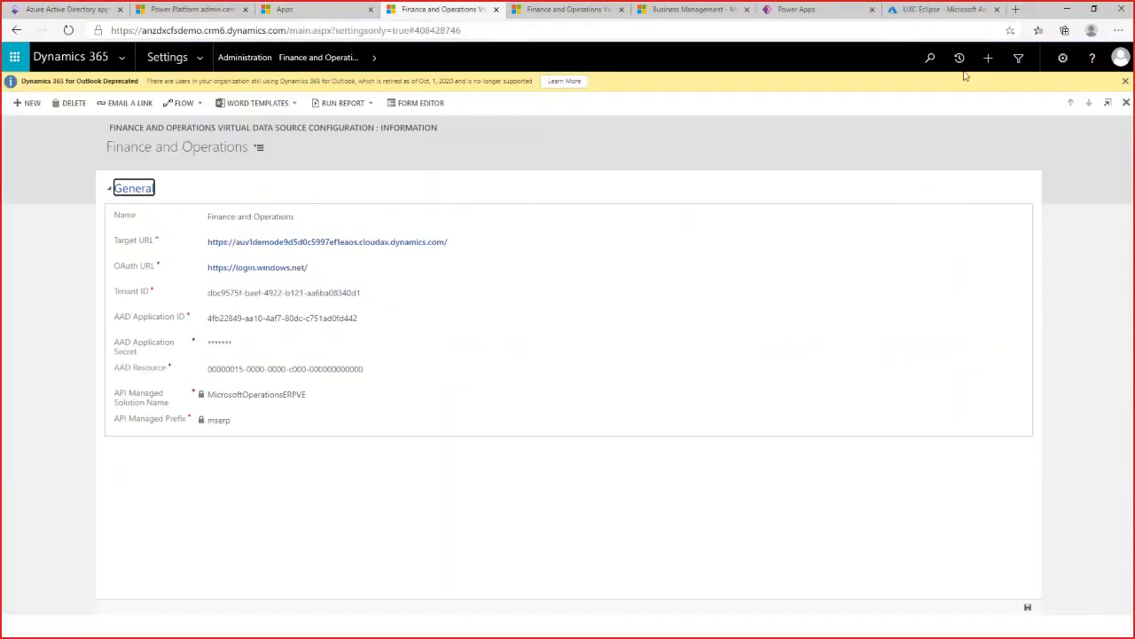
left_click(1019, 57)
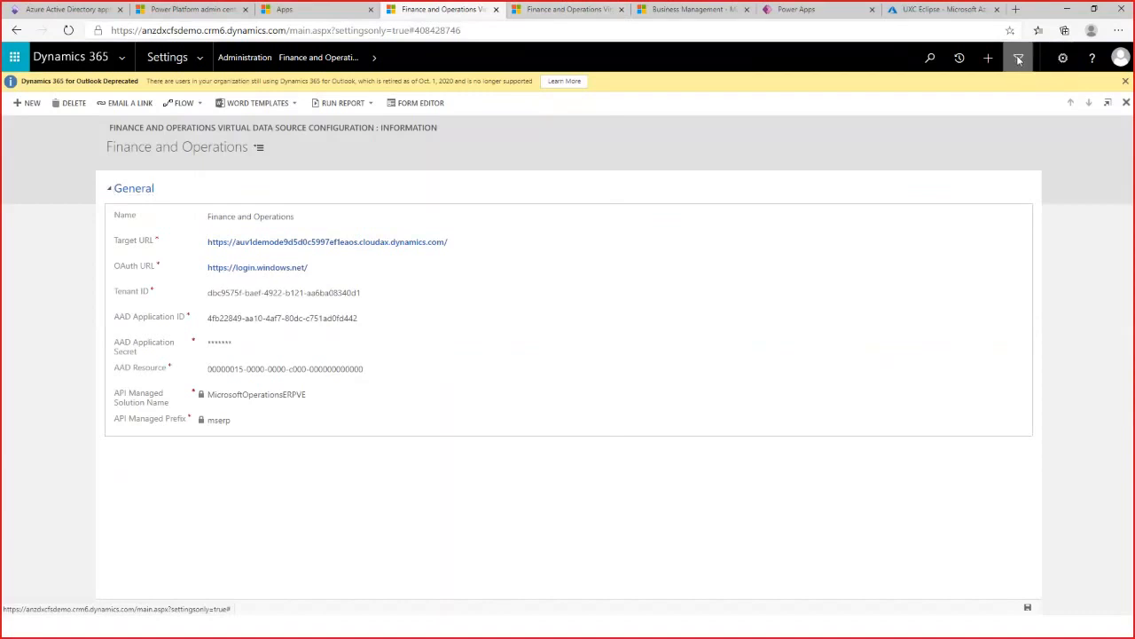
left_click_drag(372, 103, 761, 107)
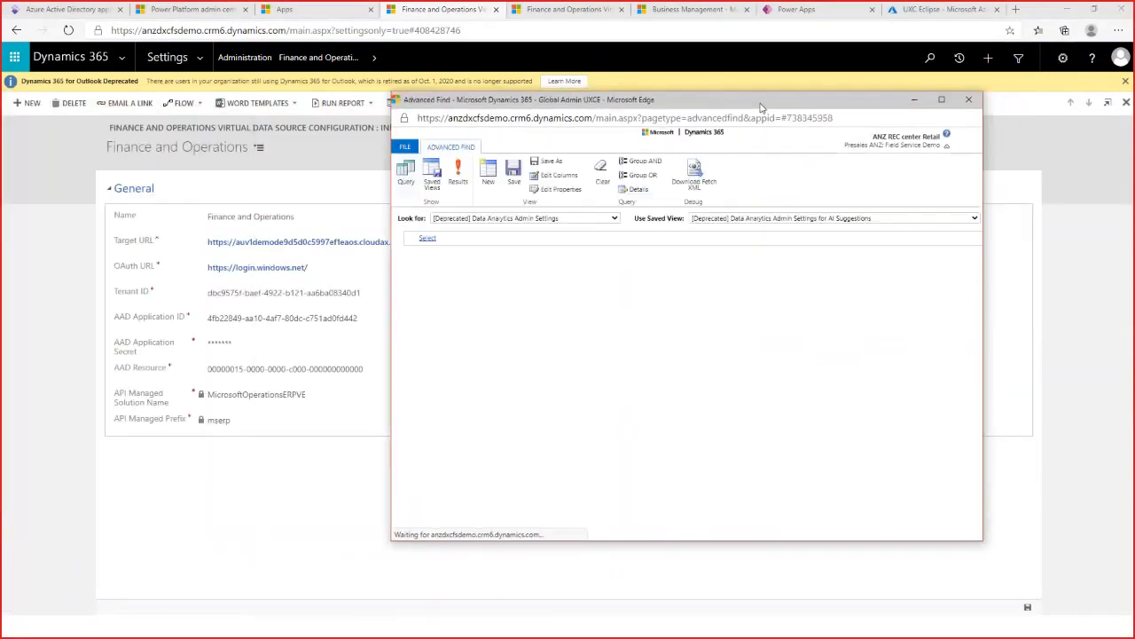
left_click(558, 218)
type("av")
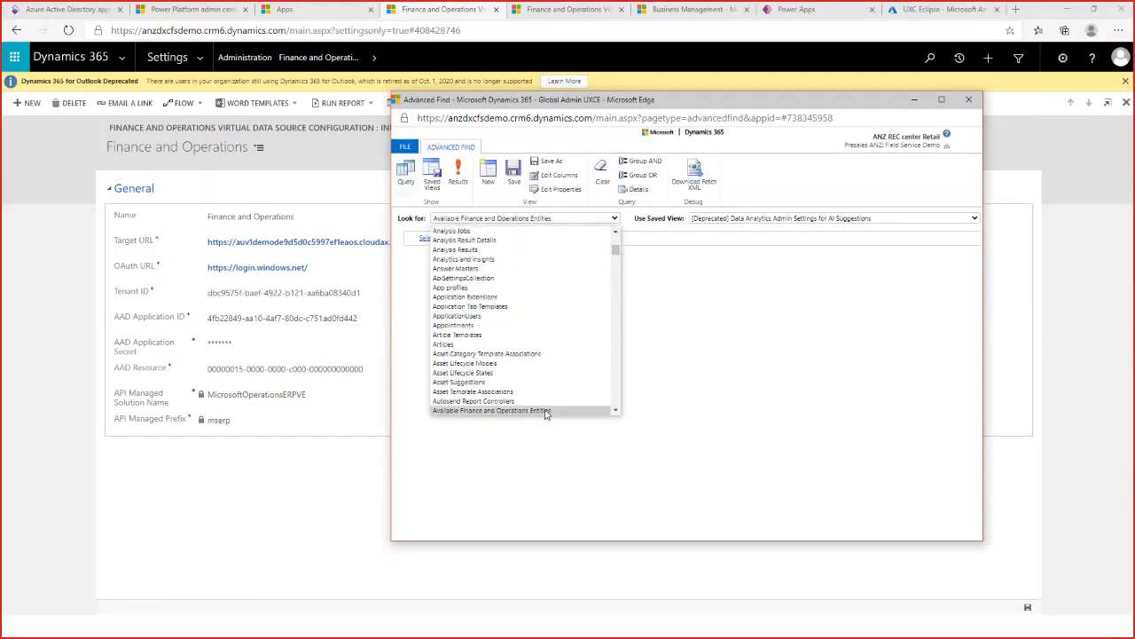
left_click(547, 413)
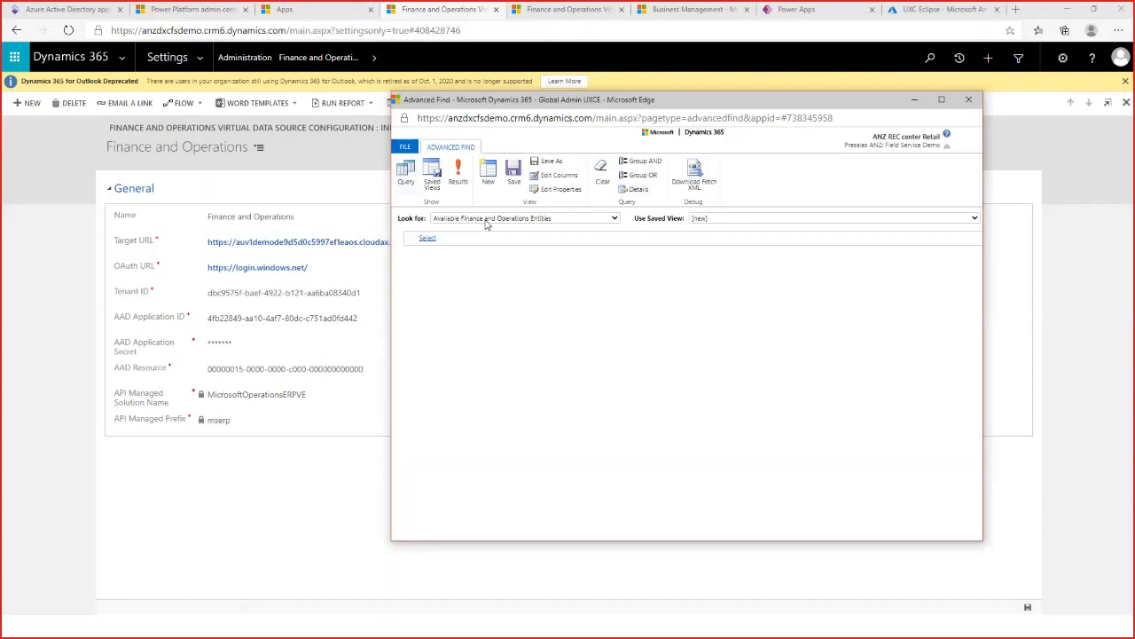
Add the Refresh column to the Advanced Find view, run the query, and widen the results window.
left_click(556, 175)
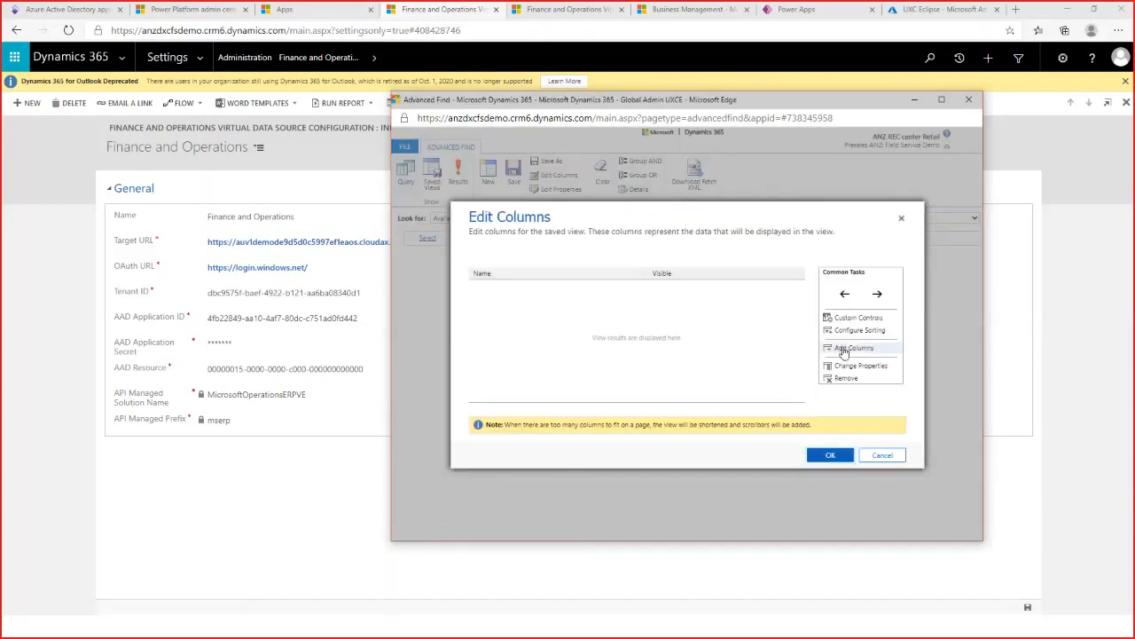
left_click(838, 349)
left_click(547, 322)
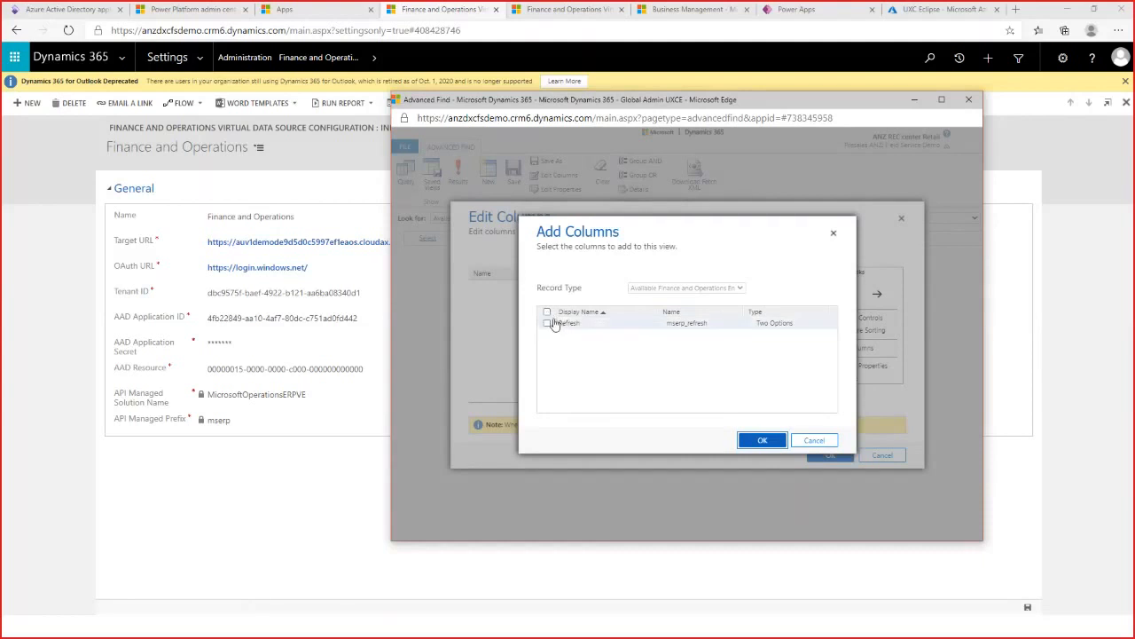
left_click(762, 441)
left_click(830, 455)
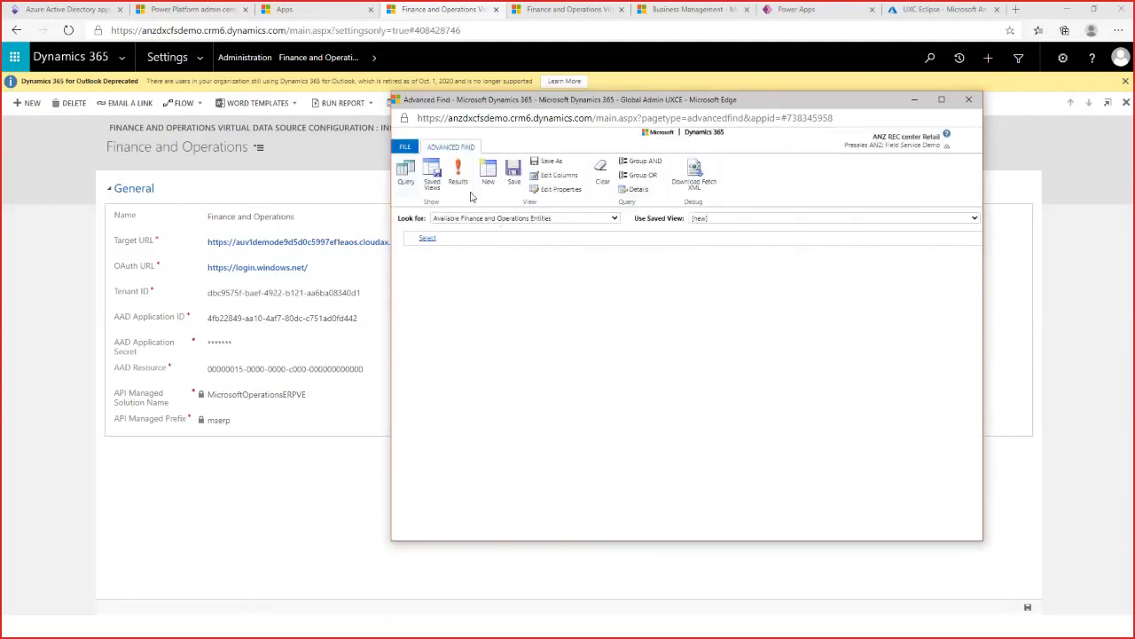
left_click(458, 173)
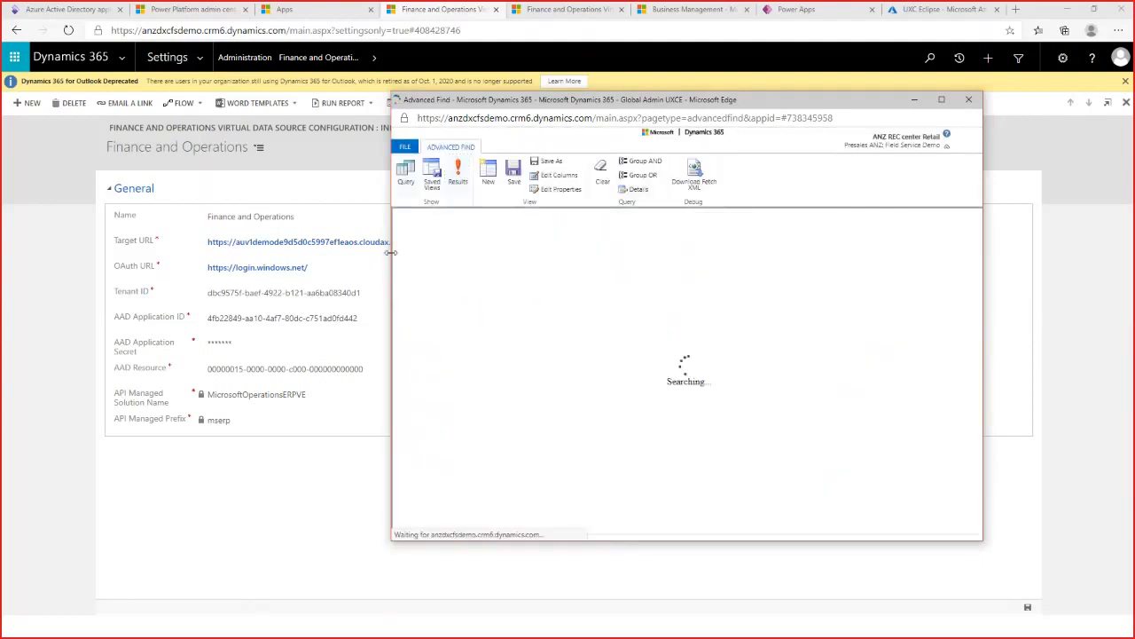
left_click_drag(392, 266, 152, 275)
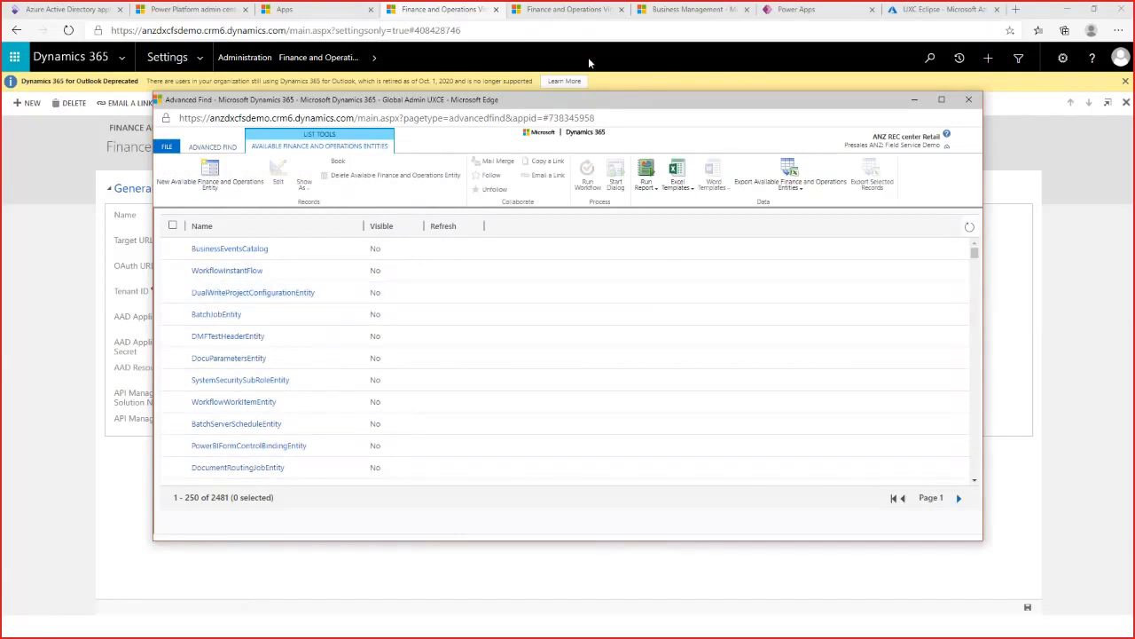
Switch to Finance and Operations, open the data entities list from the Data management workspace, and examine the target entities and their columns.
left_click_drag(612, 101, 714, 130)
left_click(82, 8)
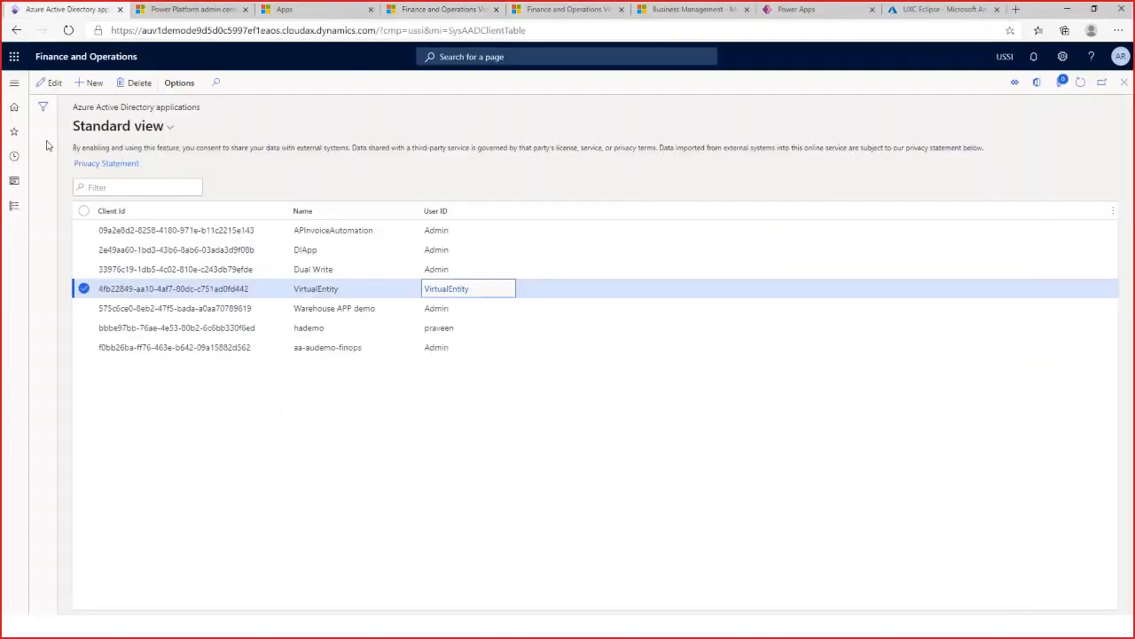
left_click(14, 82)
left_click(64, 214)
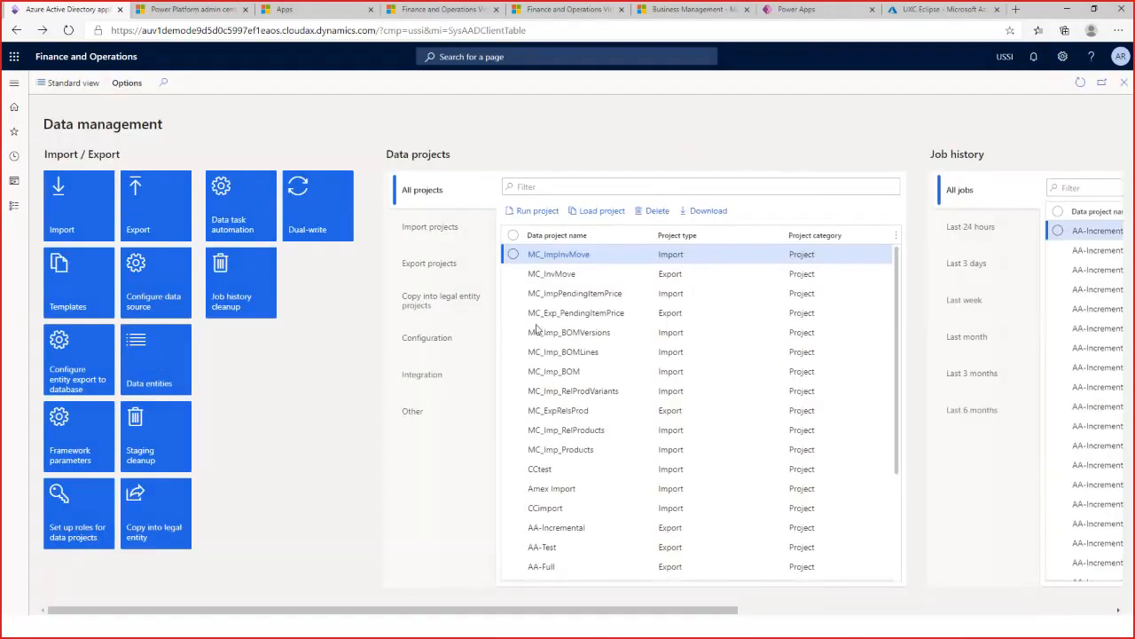
left_click(154, 363)
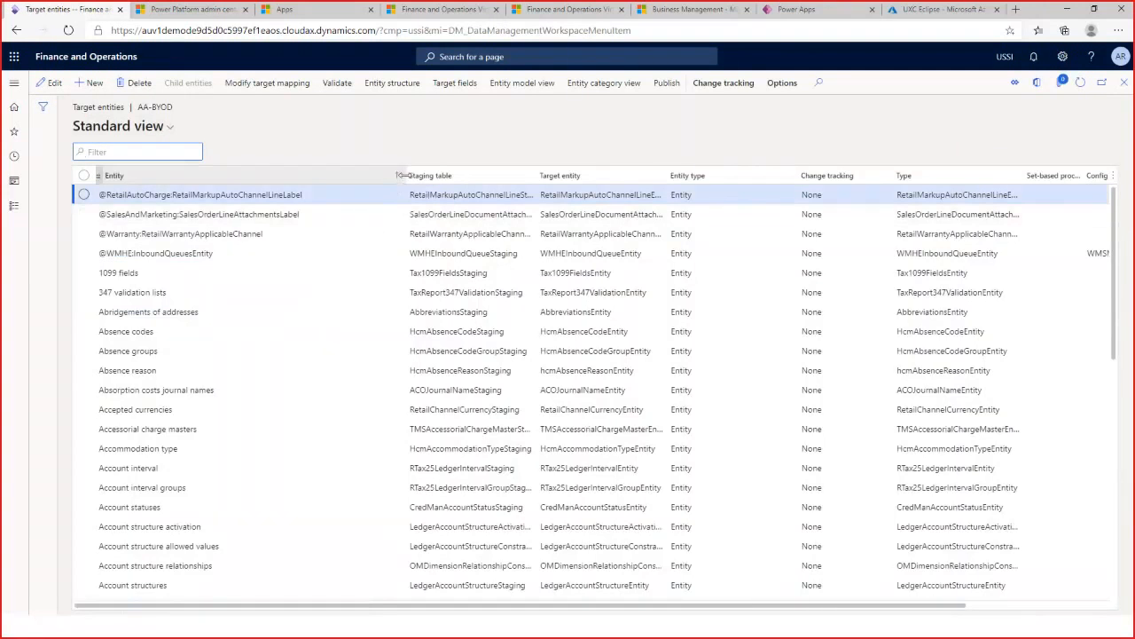
left_click_drag(399, 175, 340, 177)
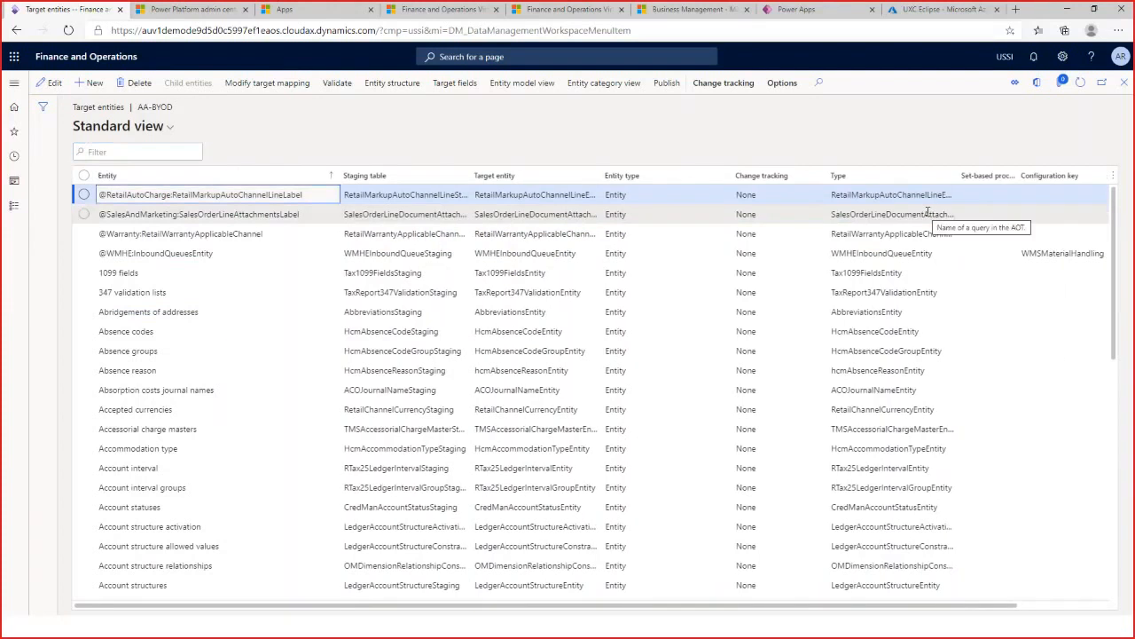
left_click_drag(406, 606, 508, 612)
Return to the Advanced Find results, sort the available entities by Name in ascending order, and browse to the asset entities.
key("alt+Tab")
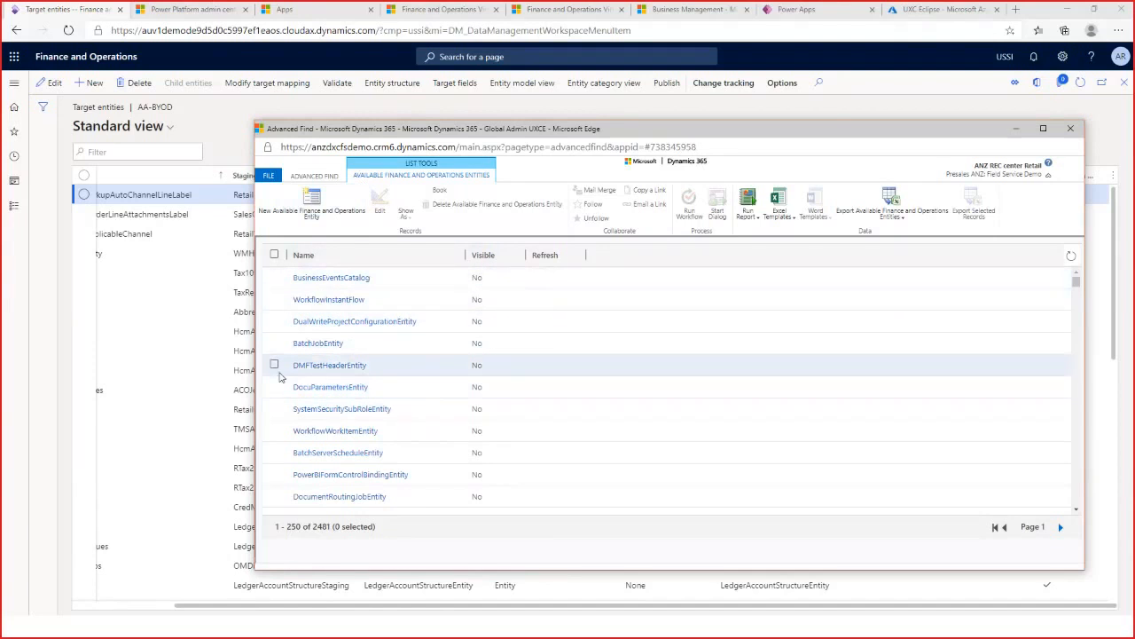
scroll(397, 413, "down", 15)
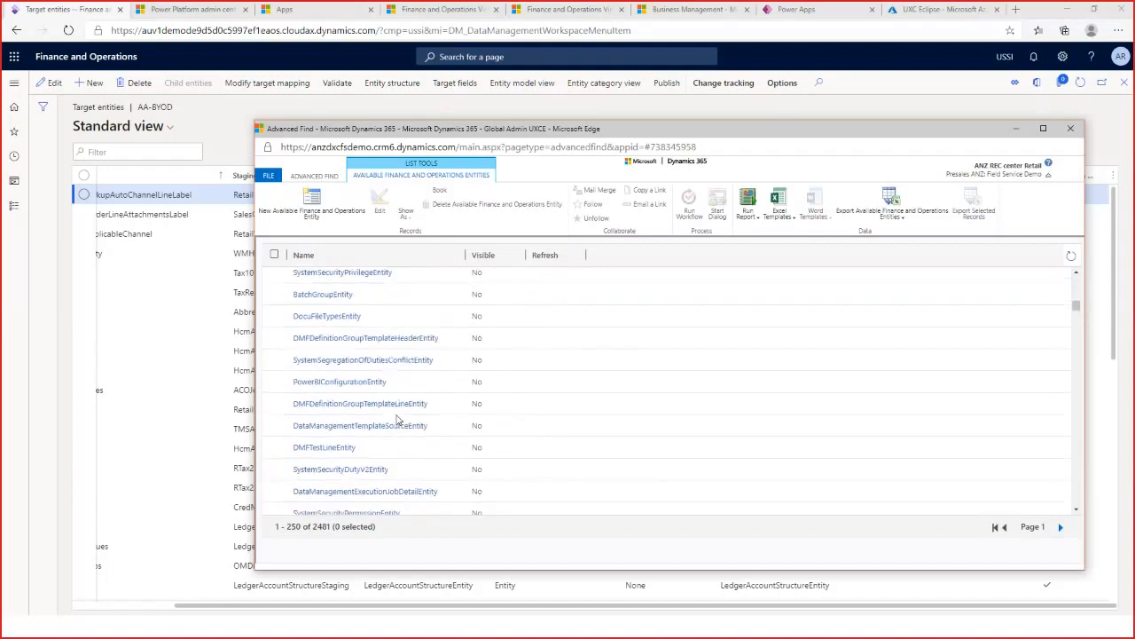
left_click(398, 257)
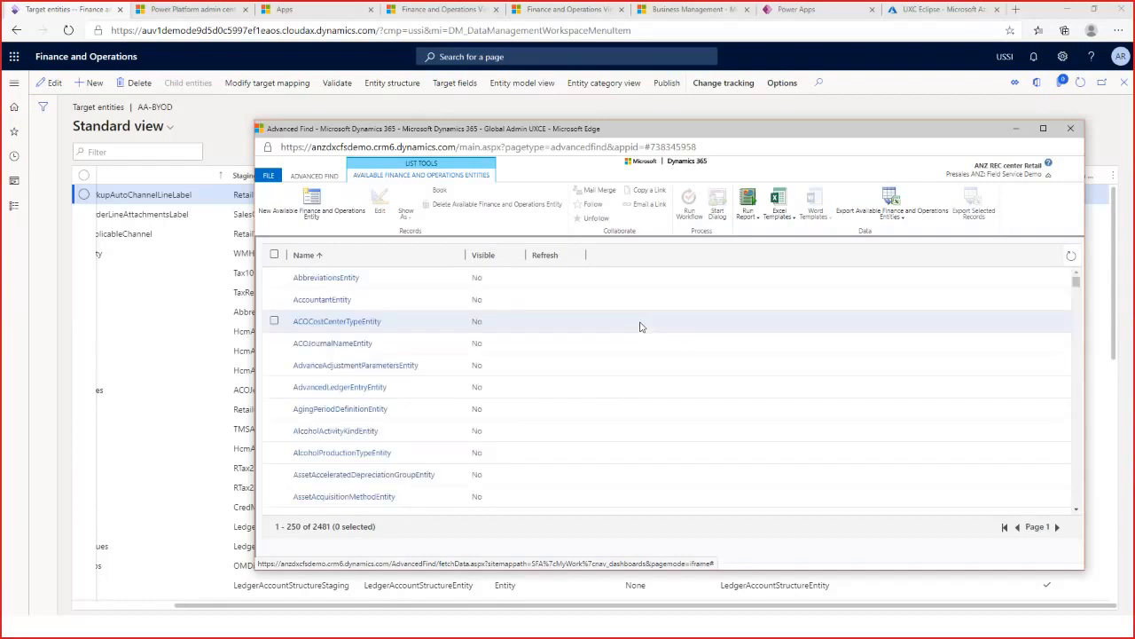
scroll(399, 420, "down", 5)
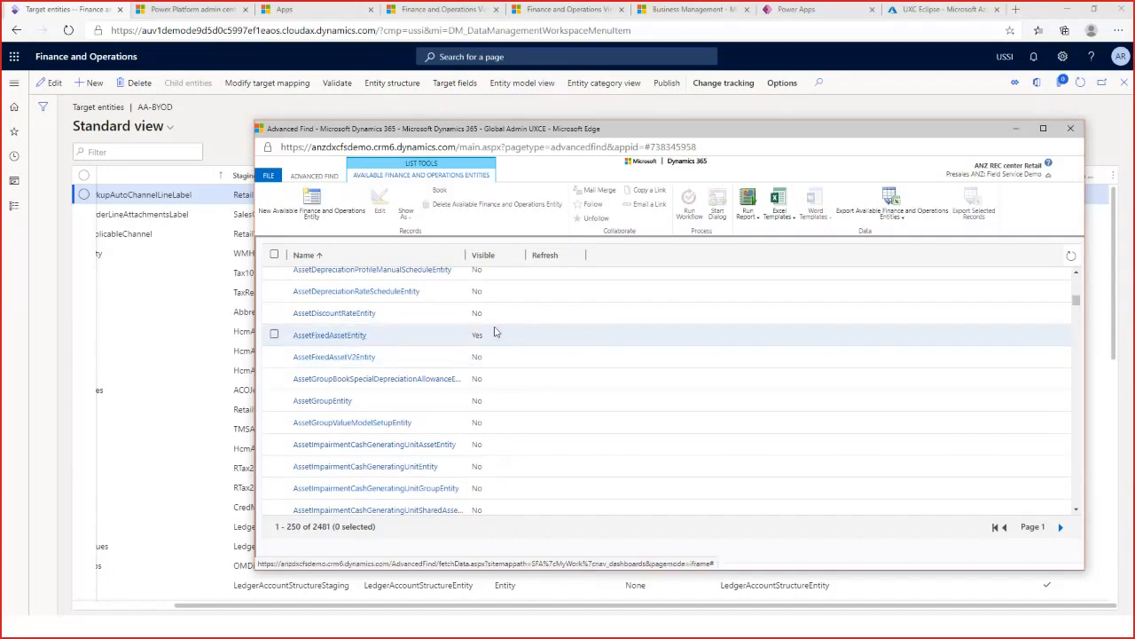
Open the AssetGroupEntity record and arrange its window beside a narrowed Advanced Find window.
double_click(423, 405)
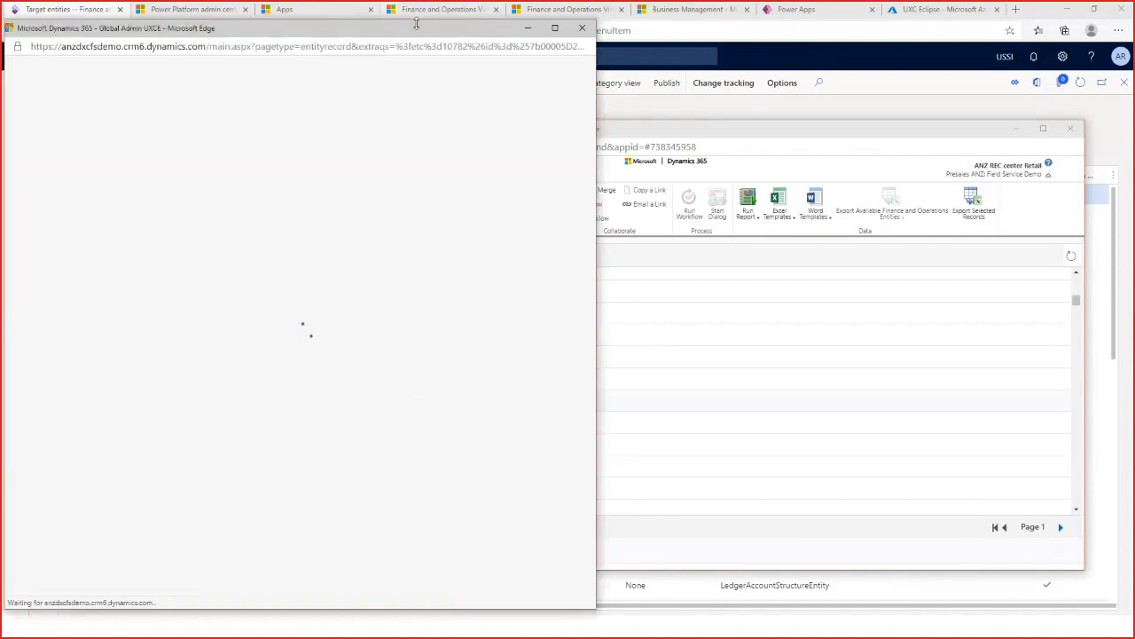
left_click_drag(440, 118, 768, 96)
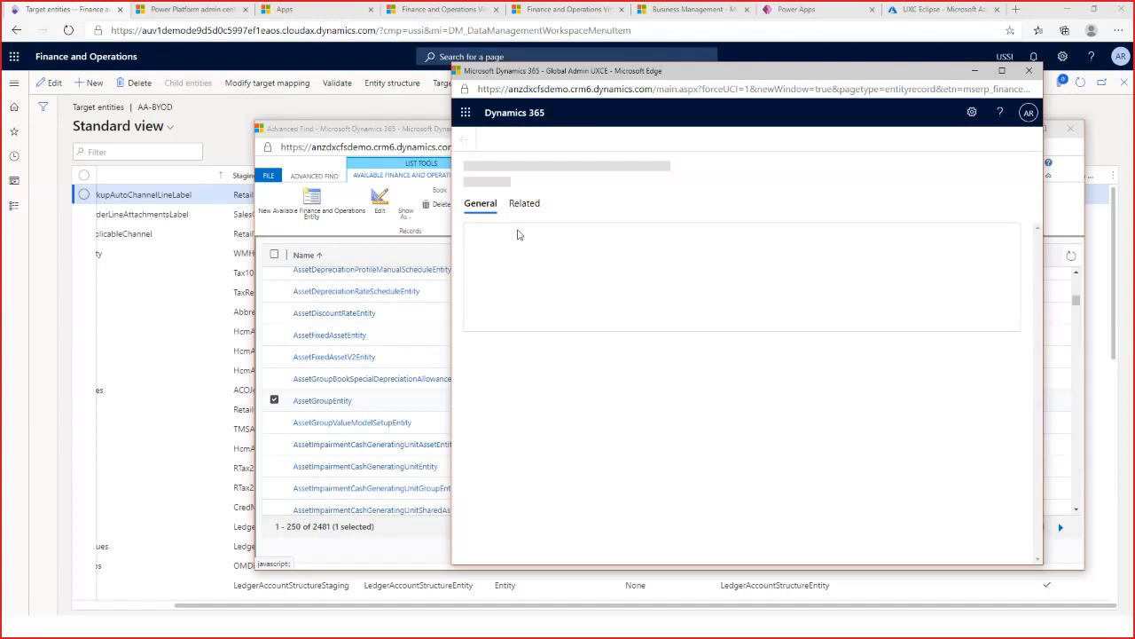
left_click_drag(581, 73, 660, 80)
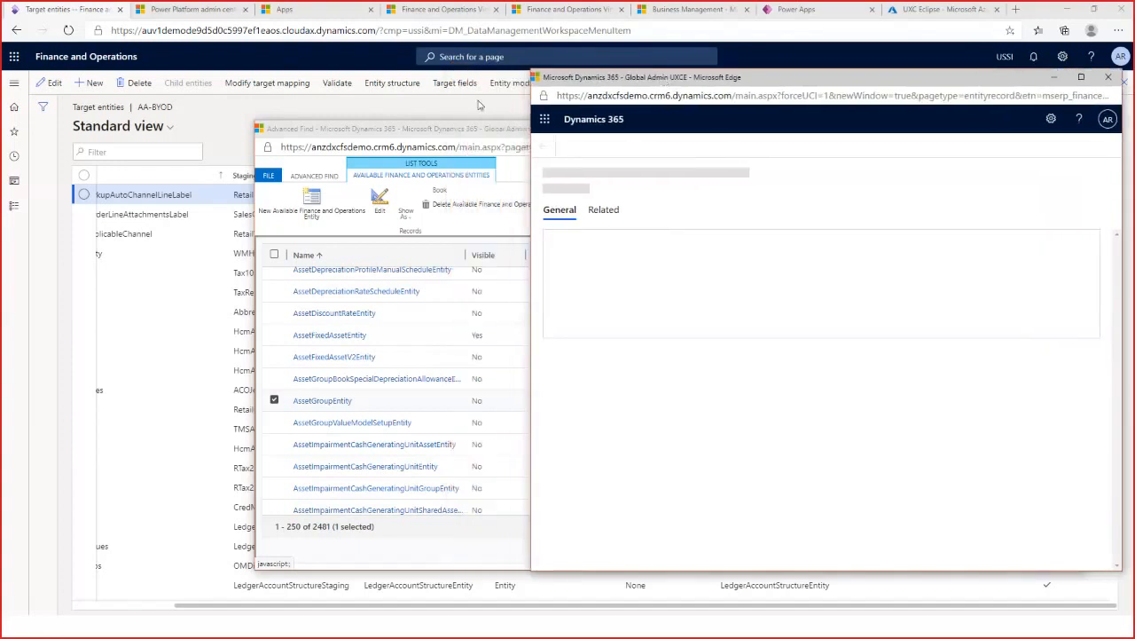
left_click_drag(505, 129, 346, 132)
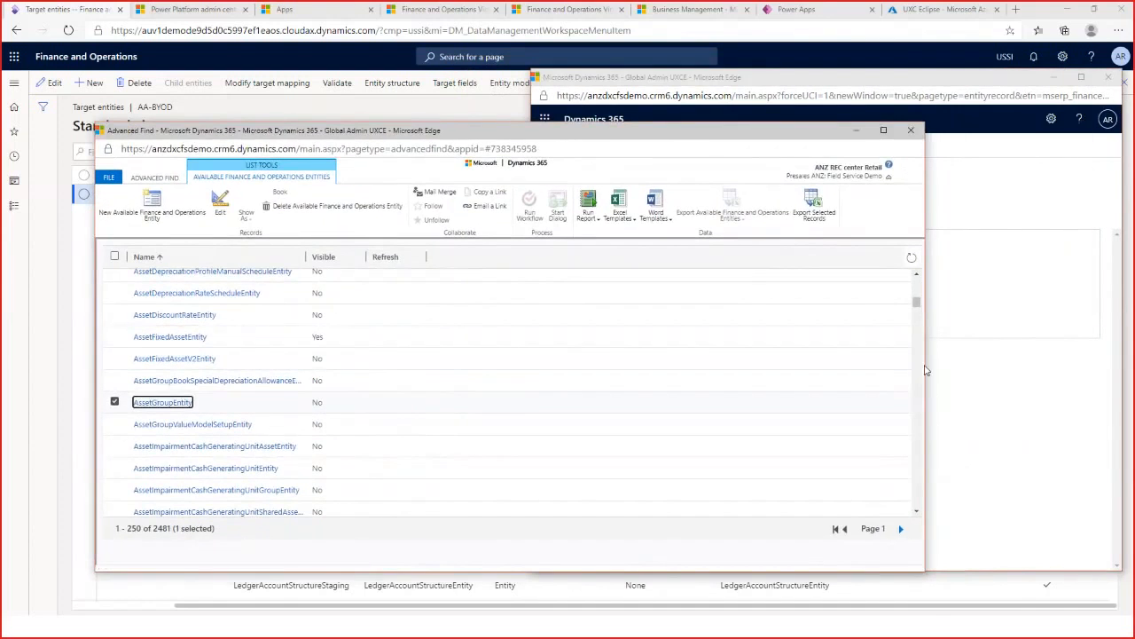
left_click_drag(926, 370, 481, 350)
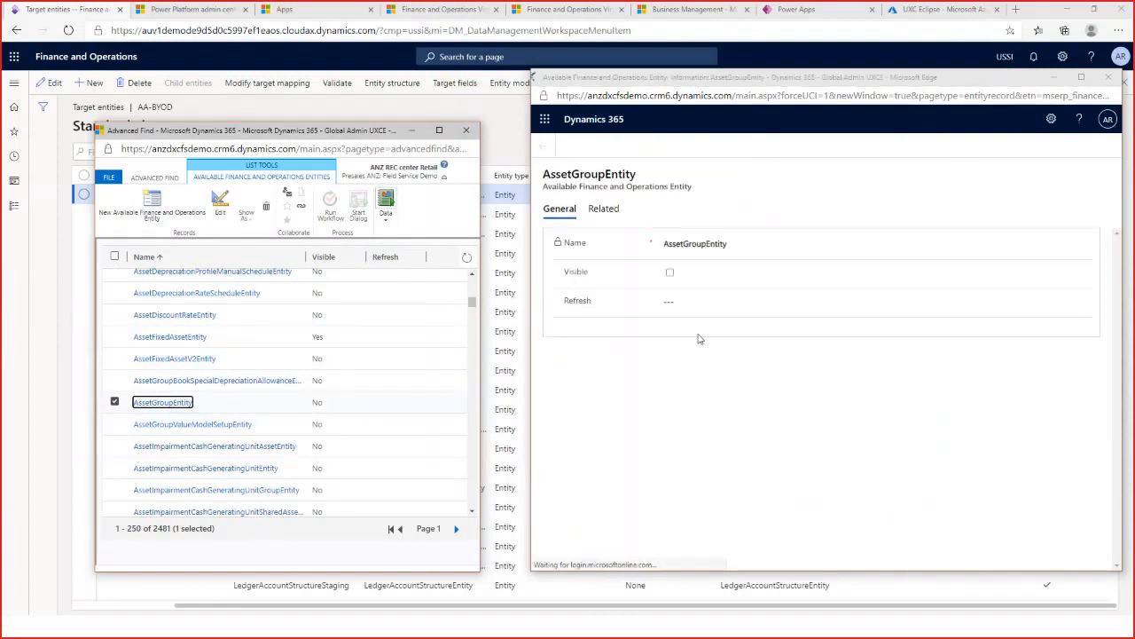
Mark AssetGroupEntity as Visible and save the record.
left_click(676, 276)
left_click(671, 295)
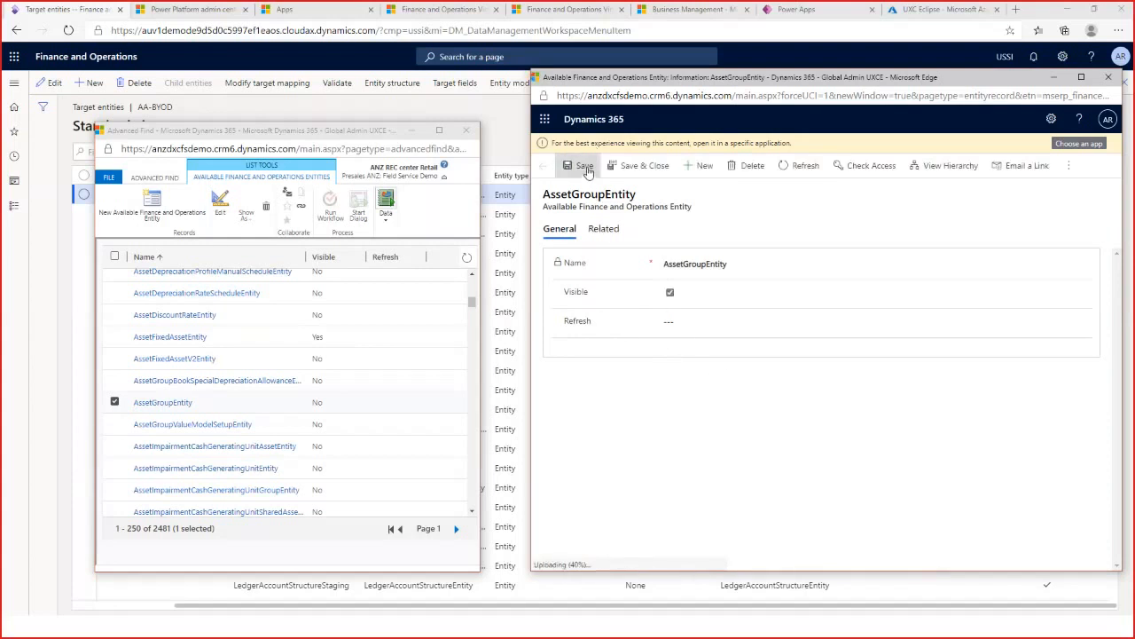
left_click(578, 165)
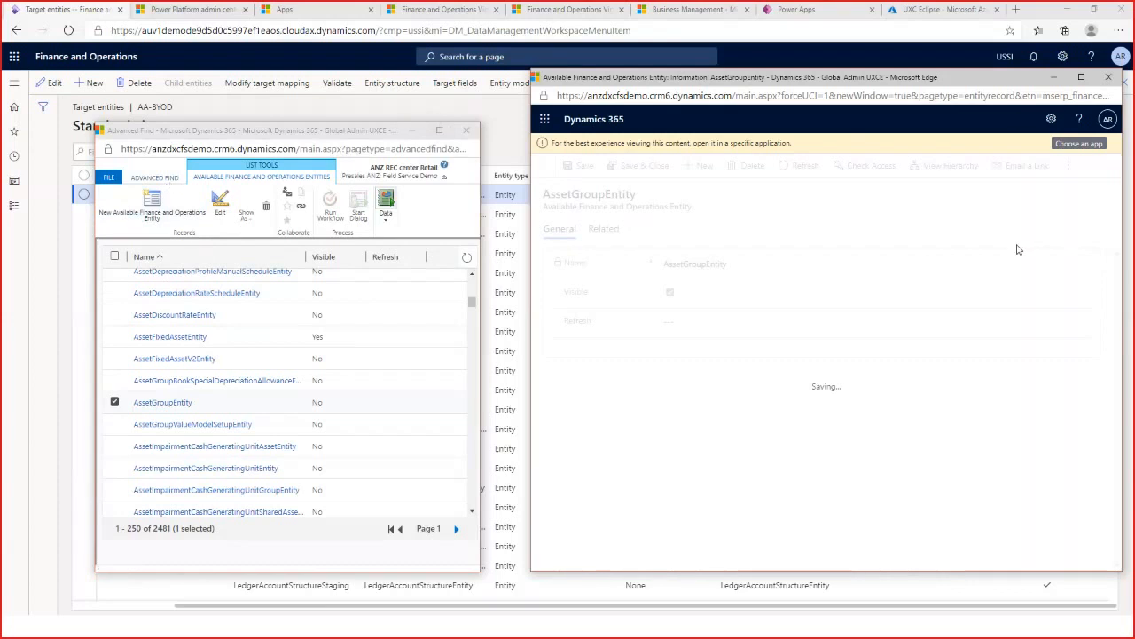
Try to find an asset record type among the Look for choices of the Advanced Find query.
left_click(467, 133)
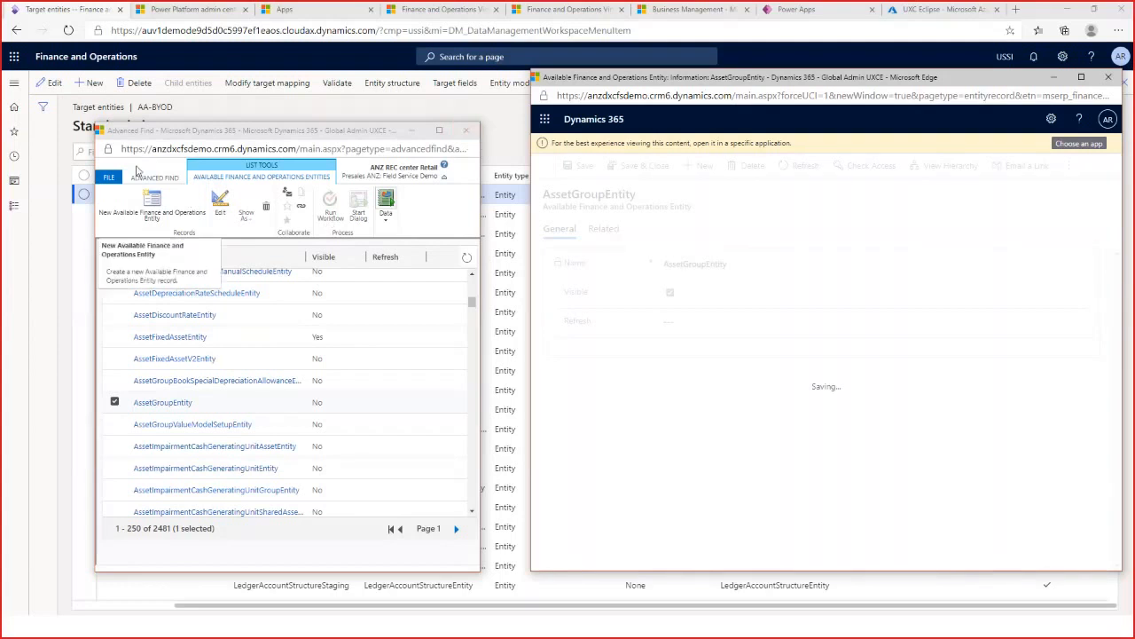
left_click(208, 252)
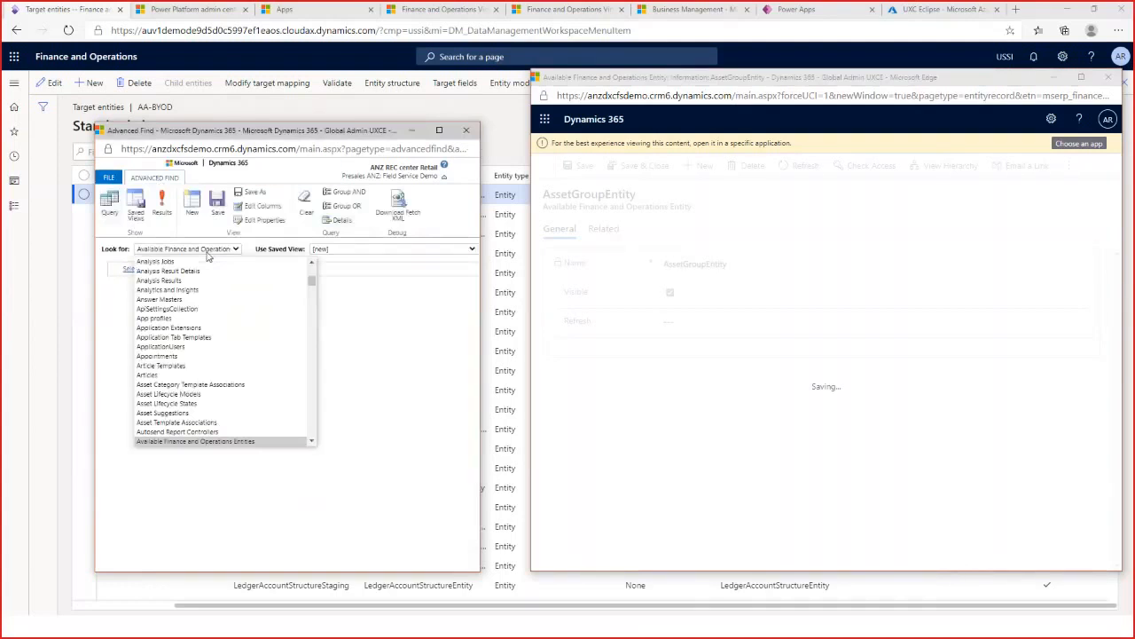
type("as")
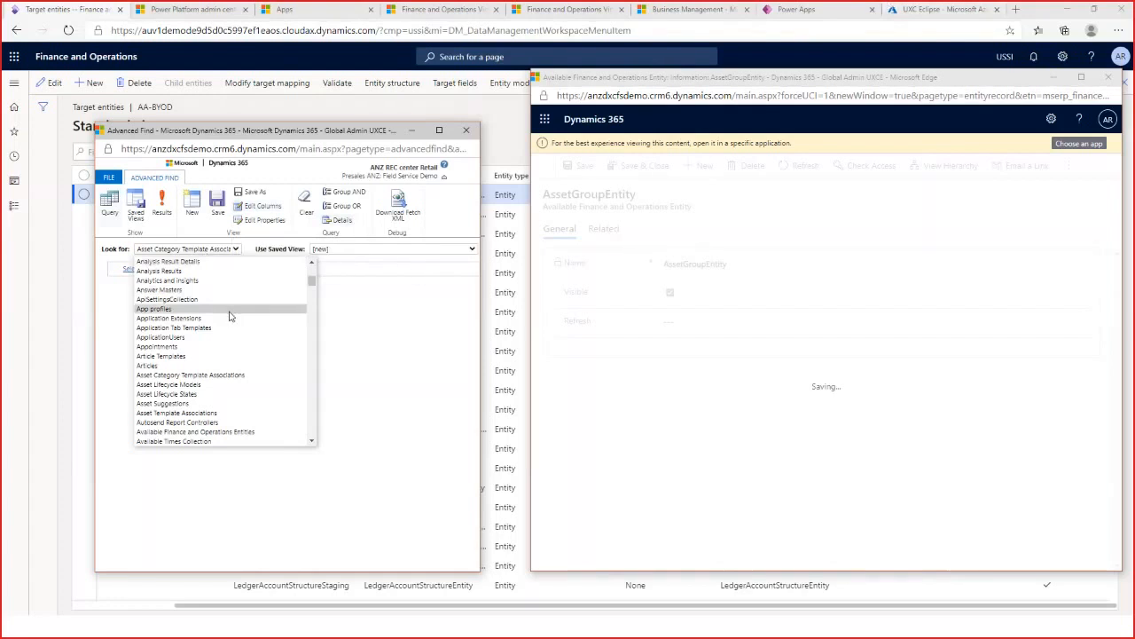
scroll(227, 418, "down", 1)
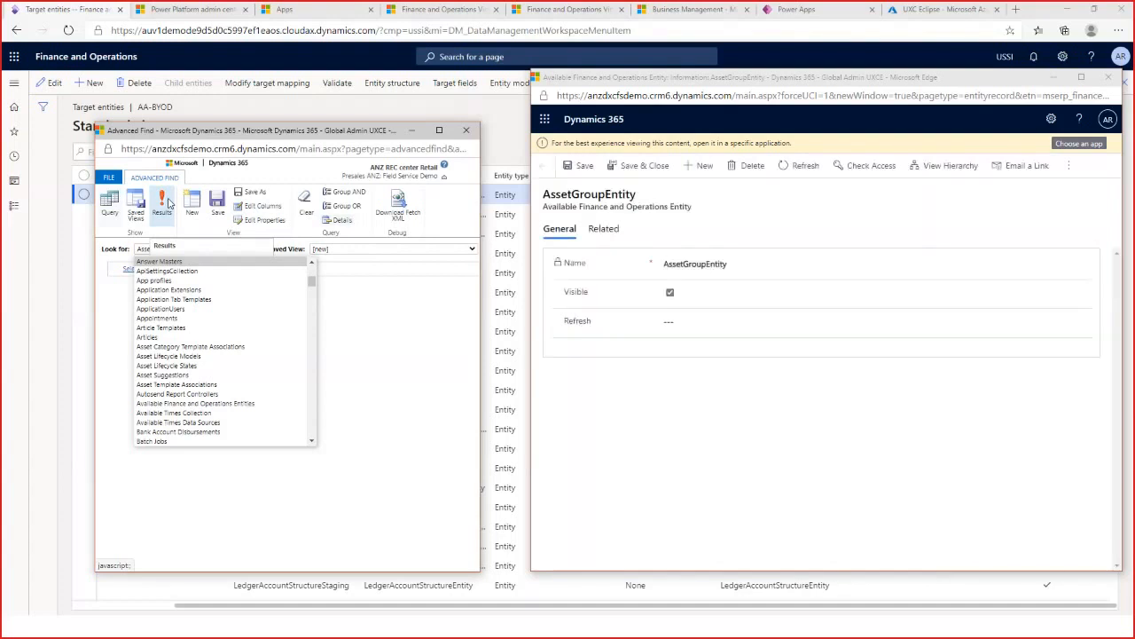
left_click(196, 403)
left_click_drag(280, 138, 266, 129)
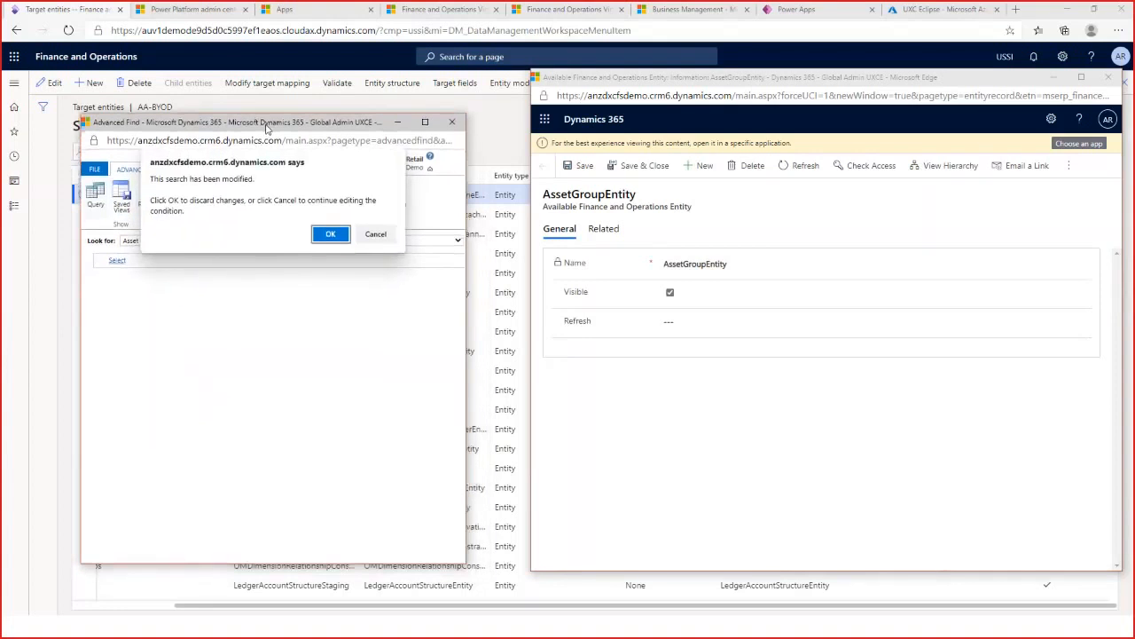
left_click(375, 234)
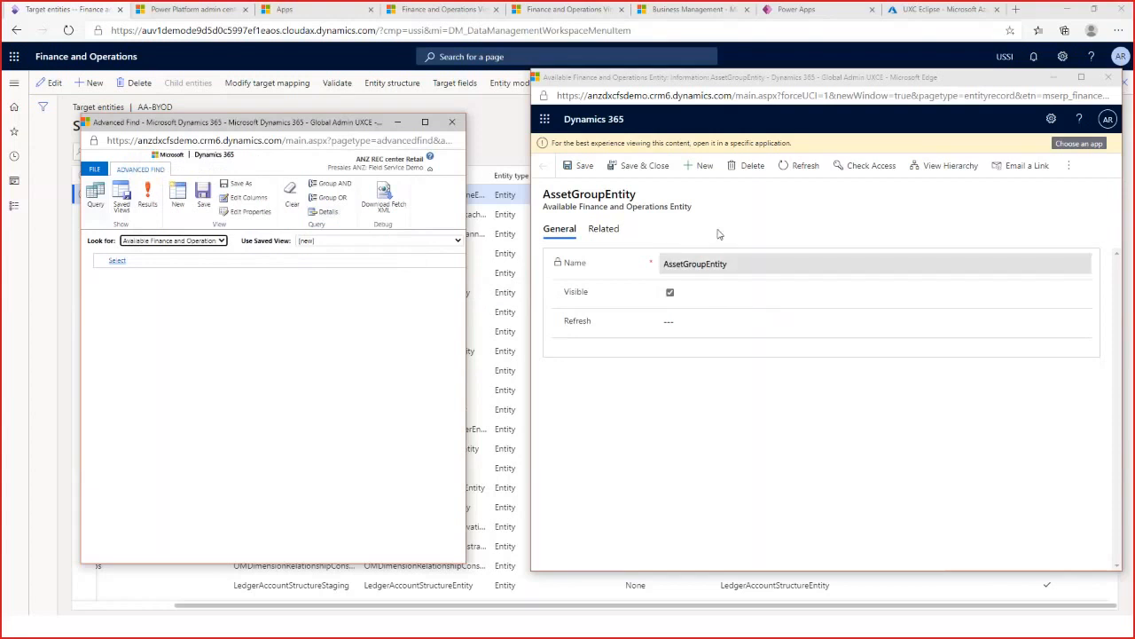
Close the AssetGroupEntity record window and the Advanced Find window.
left_click_drag(727, 80, 711, 90)
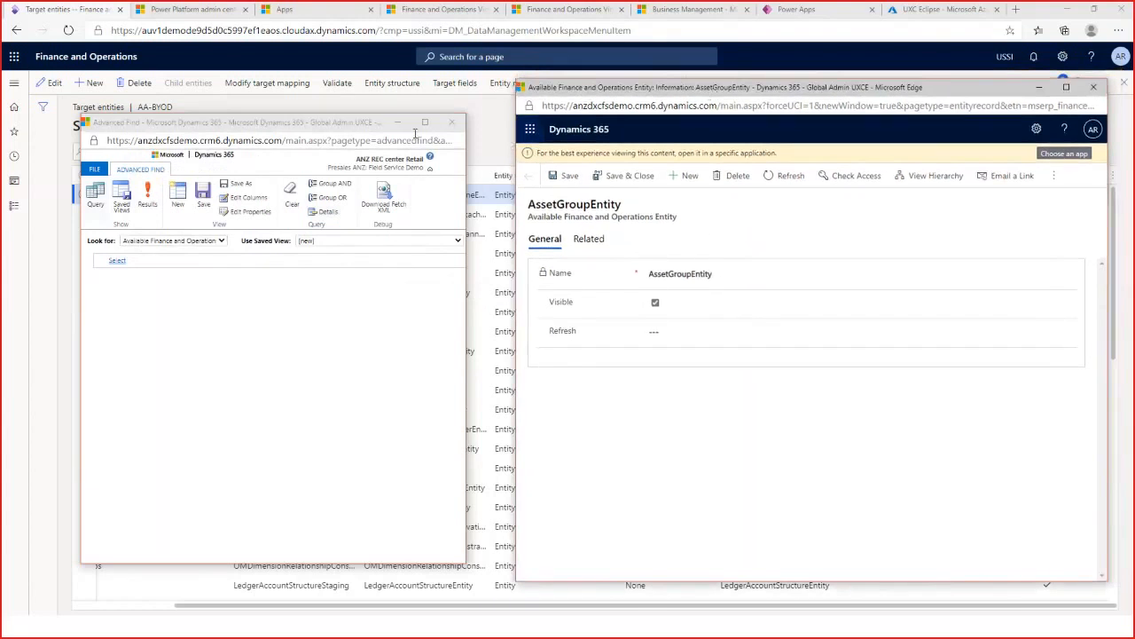
left_click_drag(339, 123, 373, 113)
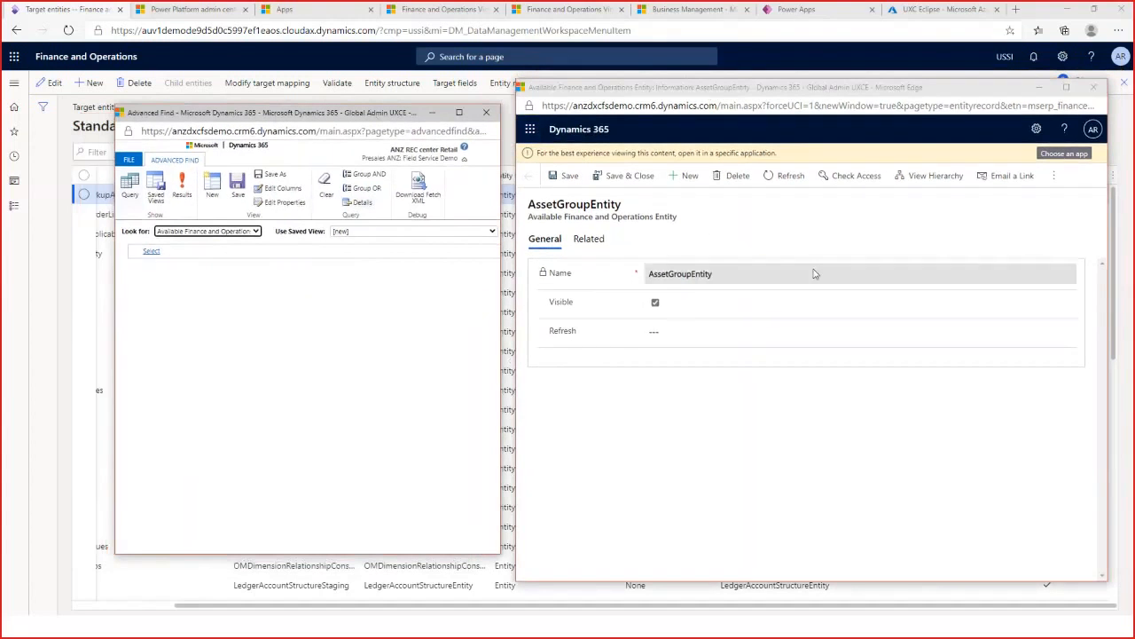
left_click(1094, 87)
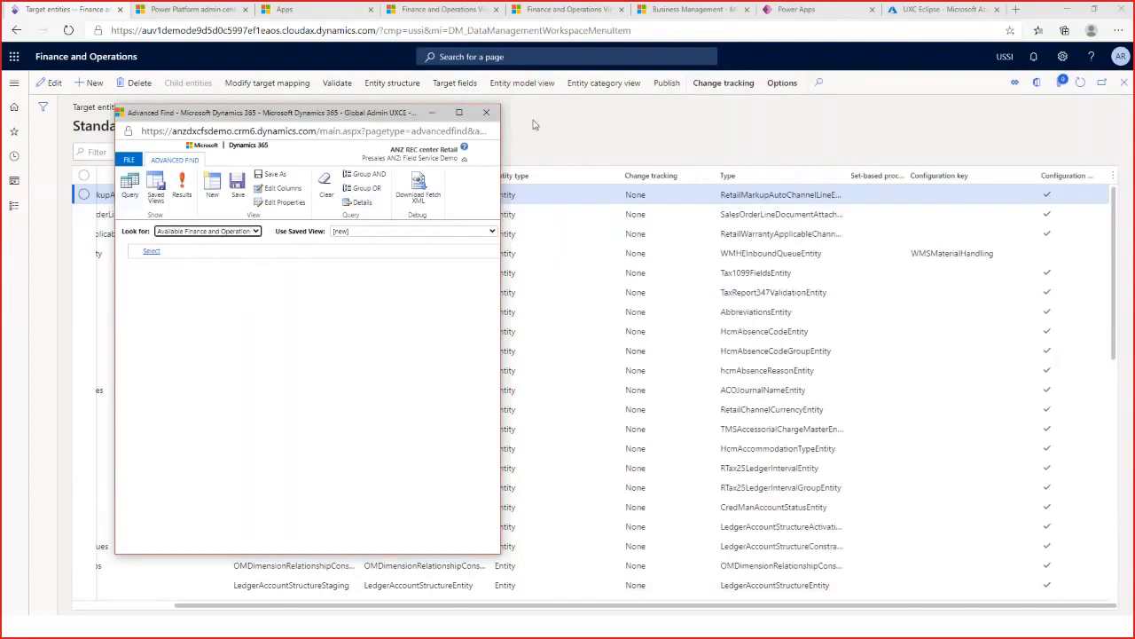
left_click(486, 111)
left_click(359, 196)
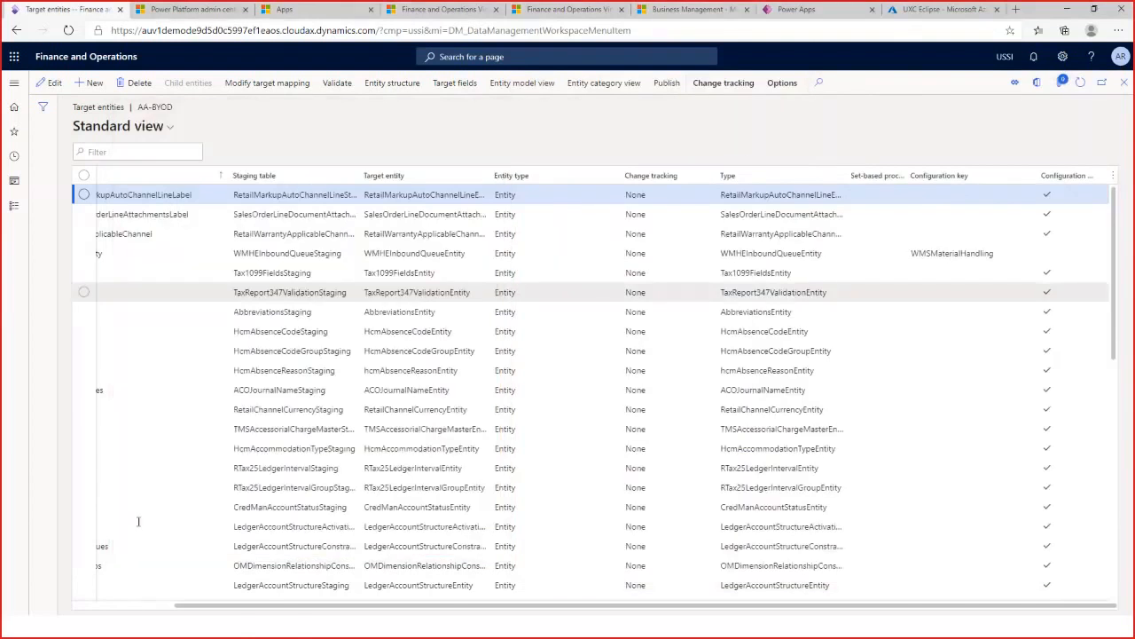
Switch to the Business Management settings page, open a new Advanced Find window, and move it clear of the page's first column.
left_click(683, 11)
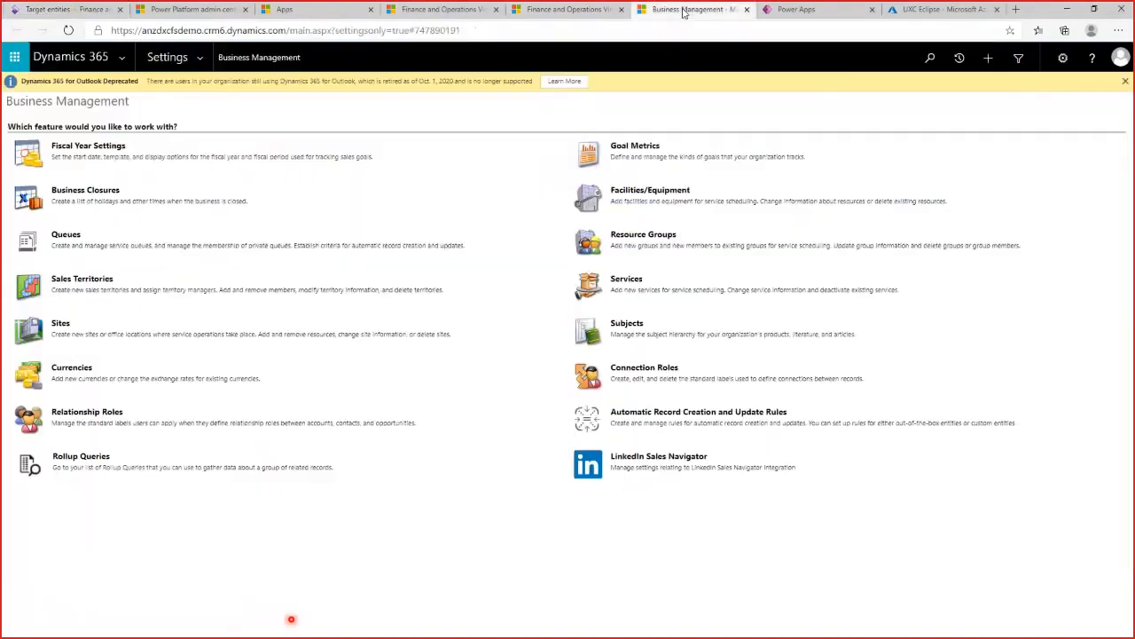
left_click(1018, 58)
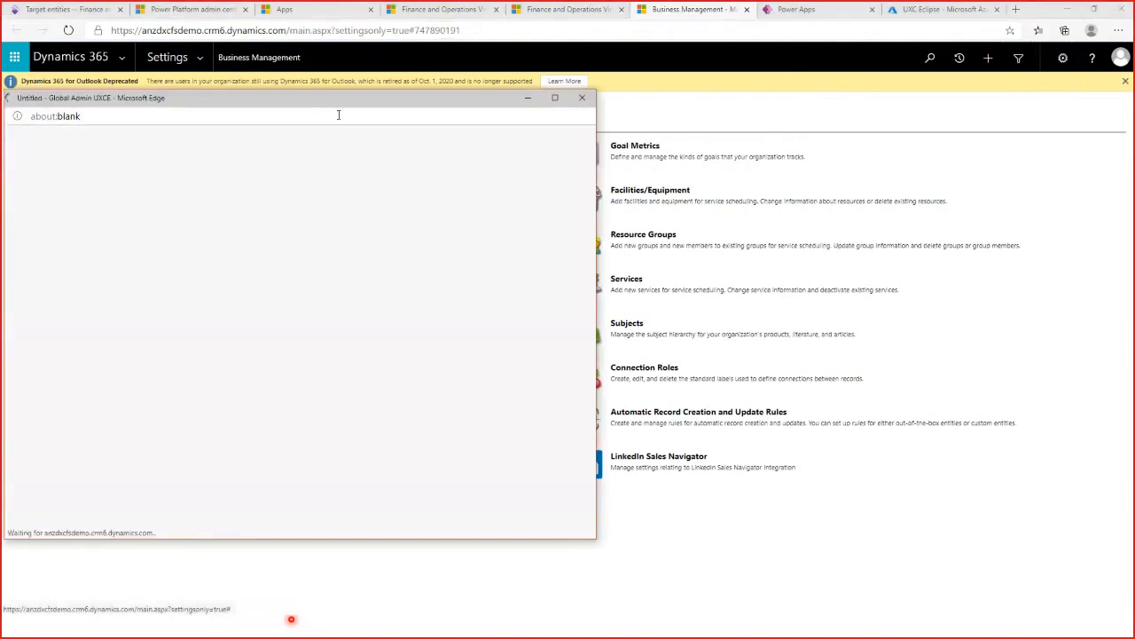
left_click_drag(341, 105, 710, 127)
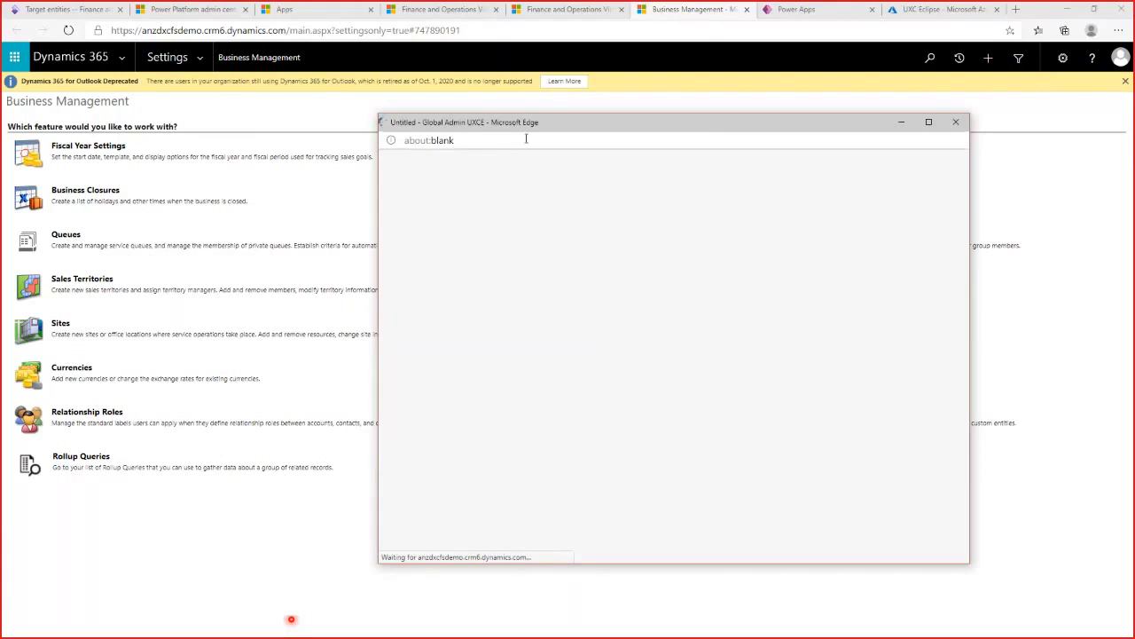
left_click_drag(532, 125, 619, 142)
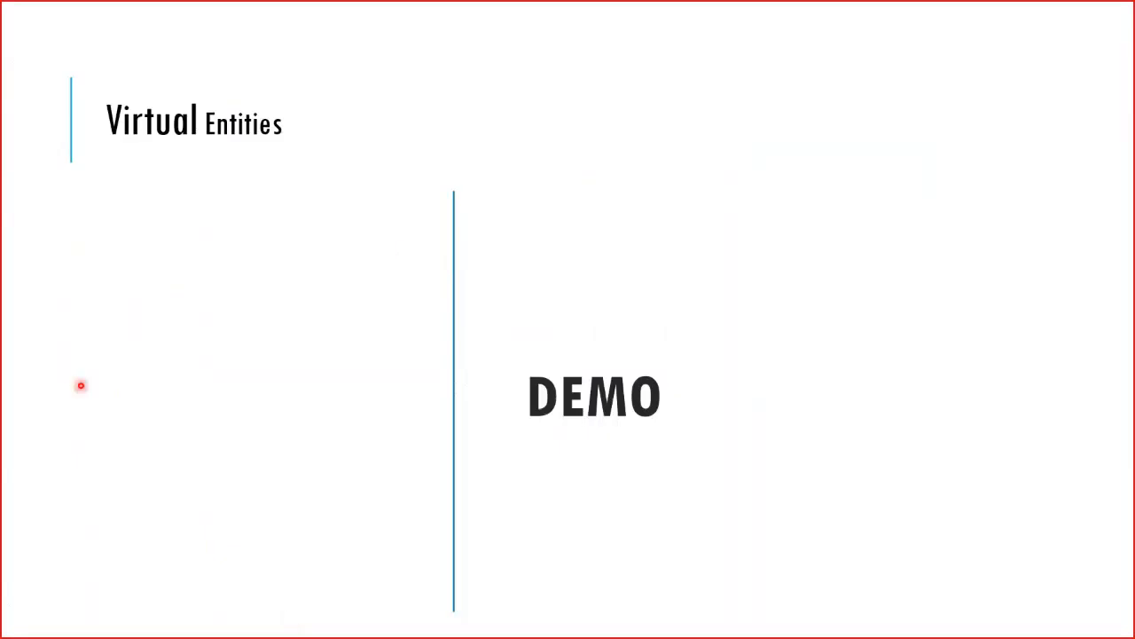
key("Right")
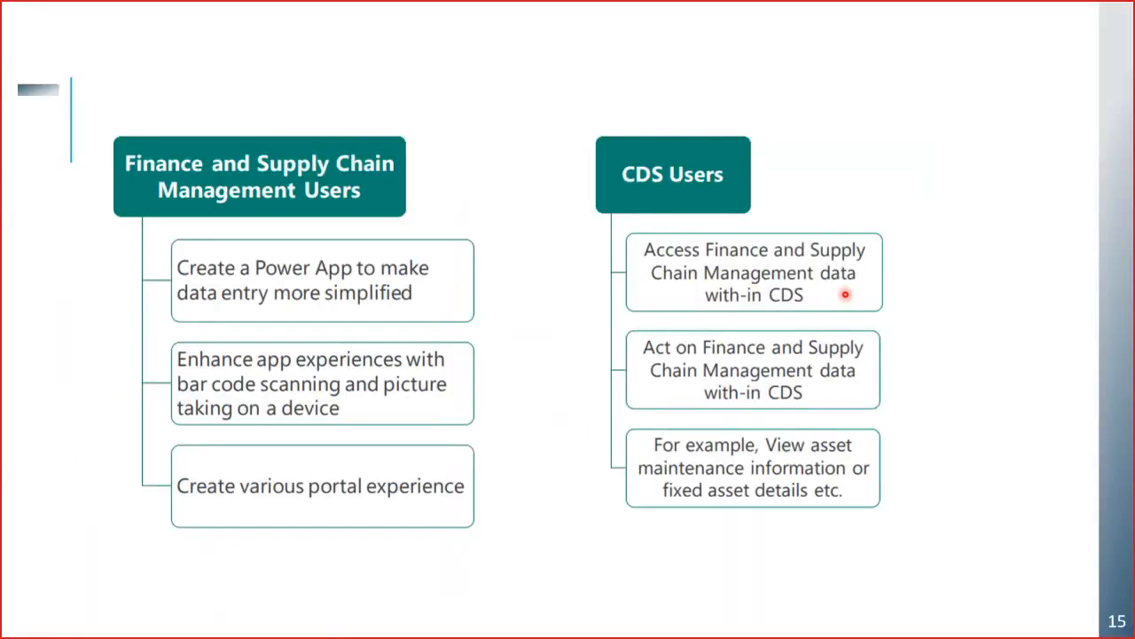
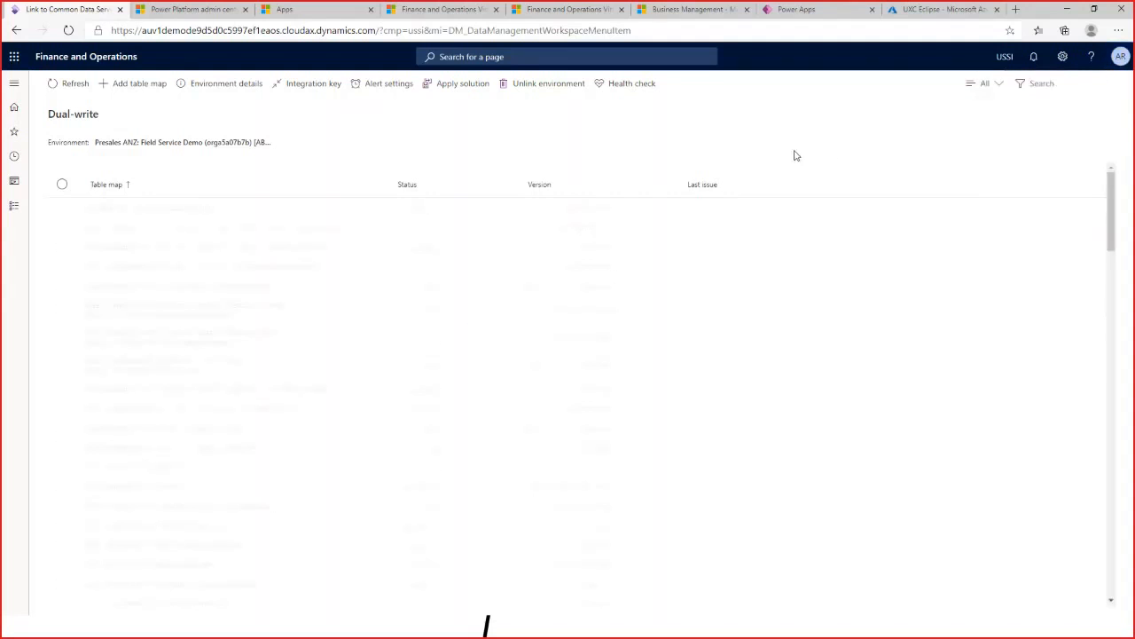
Widen the Table map column on the Dual-write page, examine the solutions offered by Apply solution, and cancel without applying any.
left_click_drag(384, 188, 442, 186)
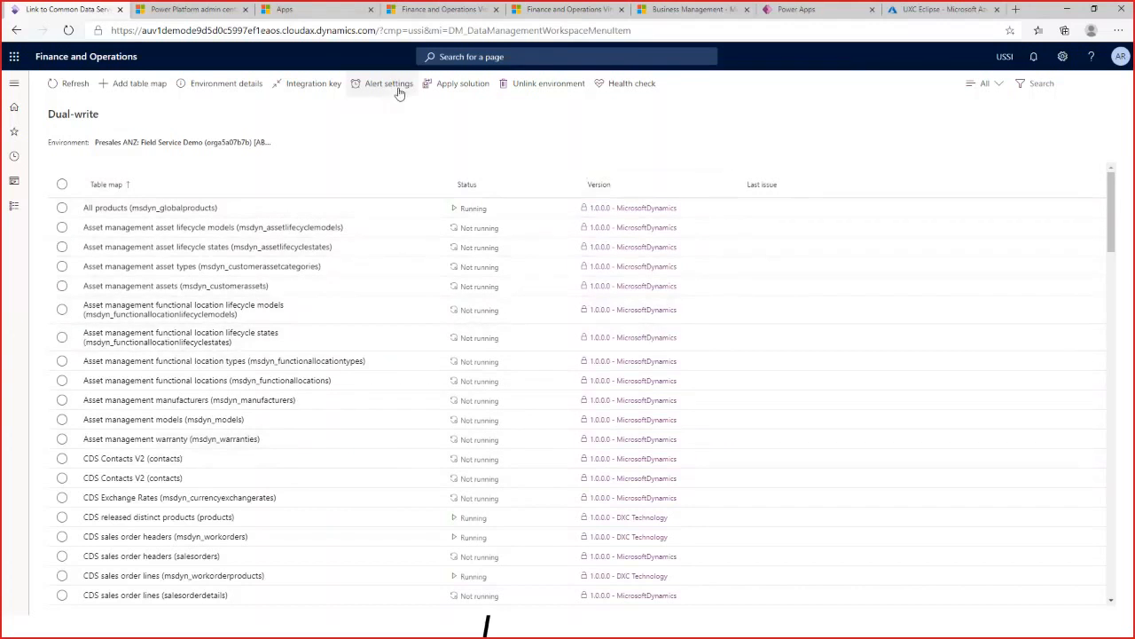
left_click(448, 85)
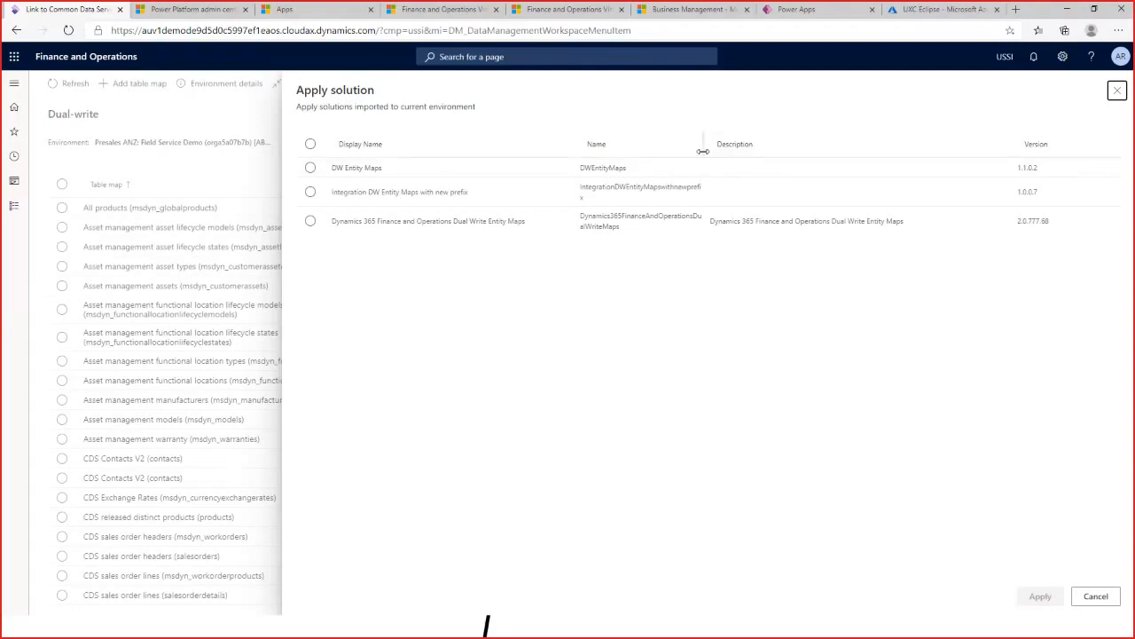
left_click_drag(701, 151, 796, 153)
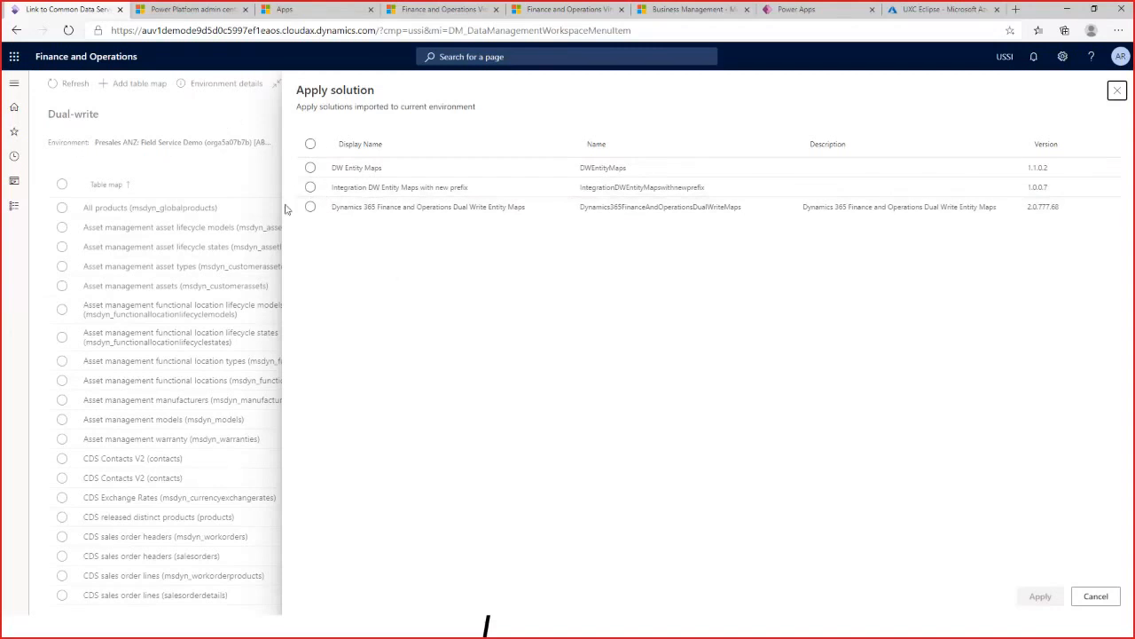
left_click(1096, 595)
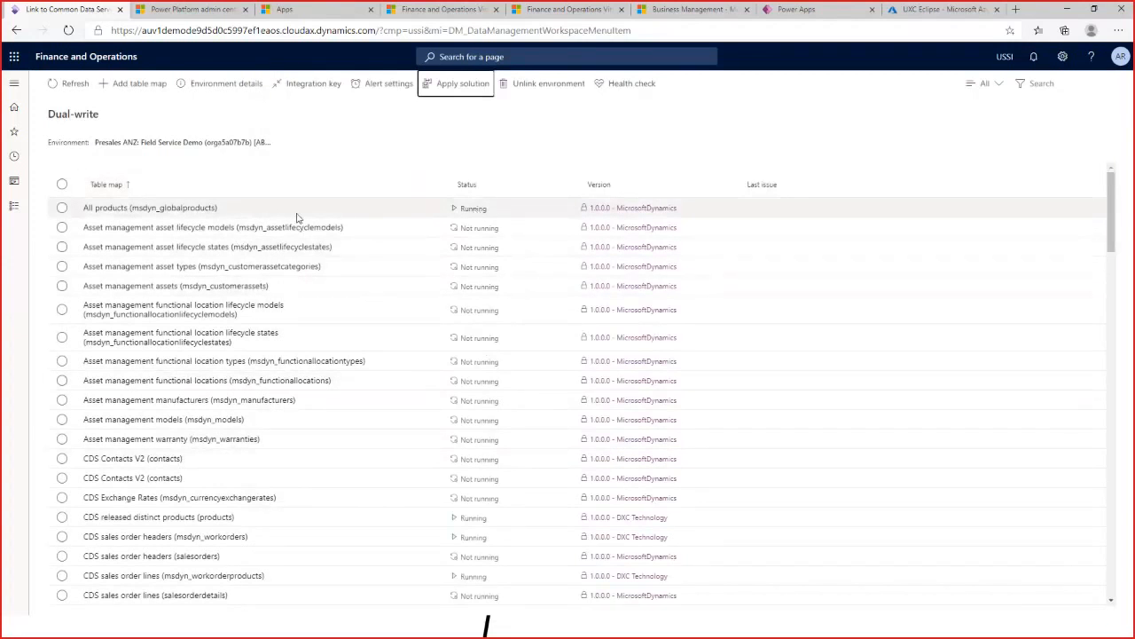
Open the Asset management models (msdyn_models) table map and add an empty mapping row to its table mappings.
left_click(99, 427)
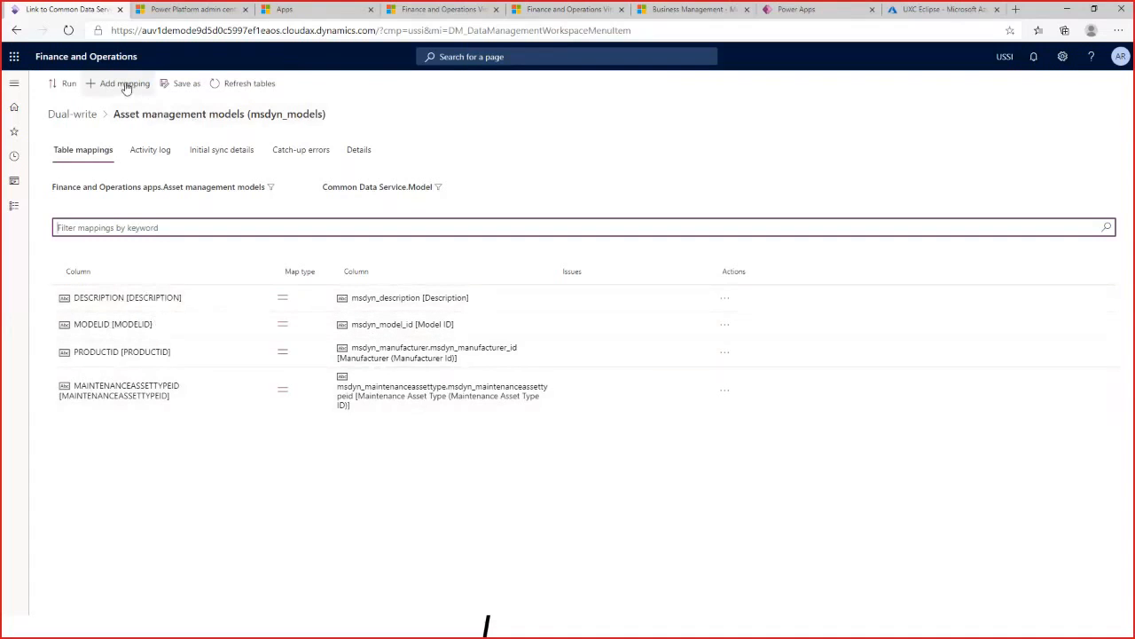
left_click(126, 84)
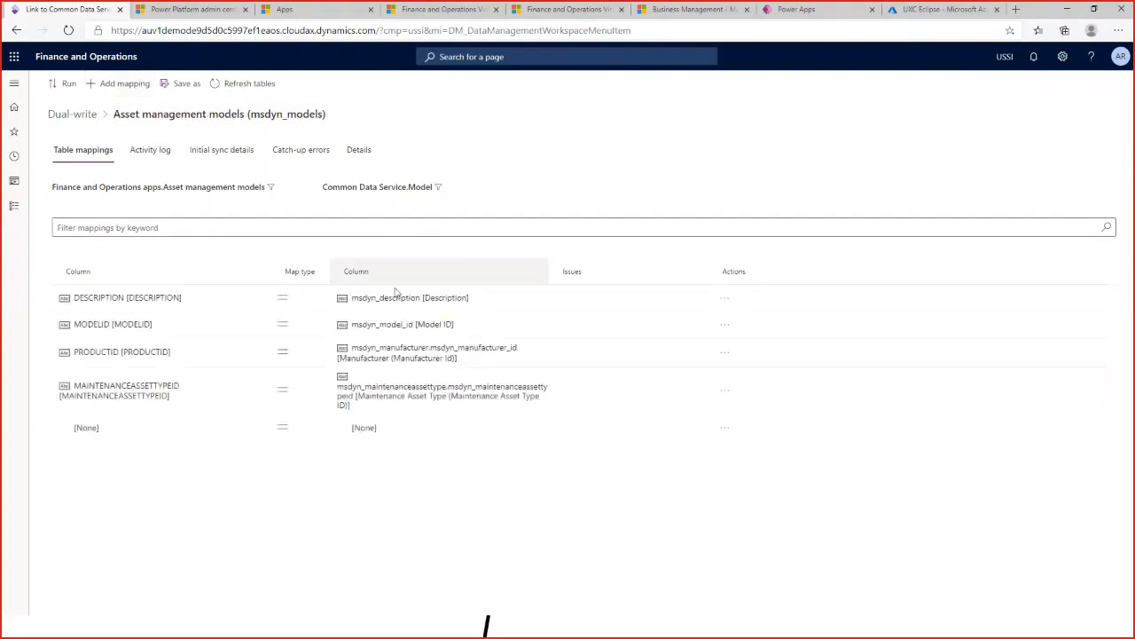
Examine the source column choices and the sync direction and transform settings of the empty mapping, cancelling both without changes.
left_click(84, 427)
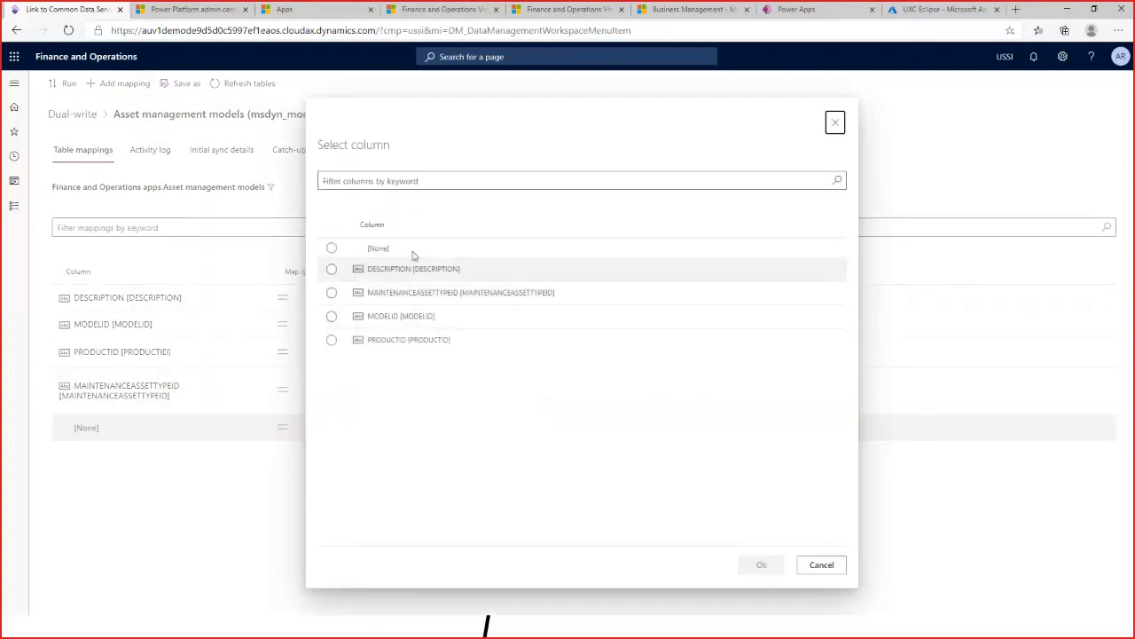
left_click(803, 565)
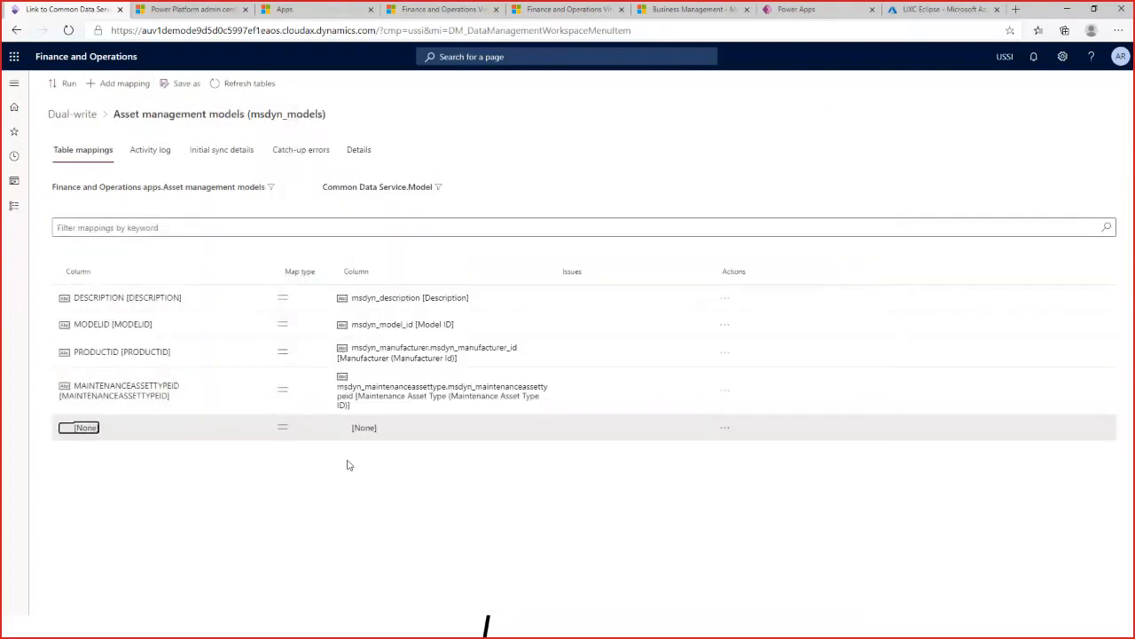
left_click(284, 428)
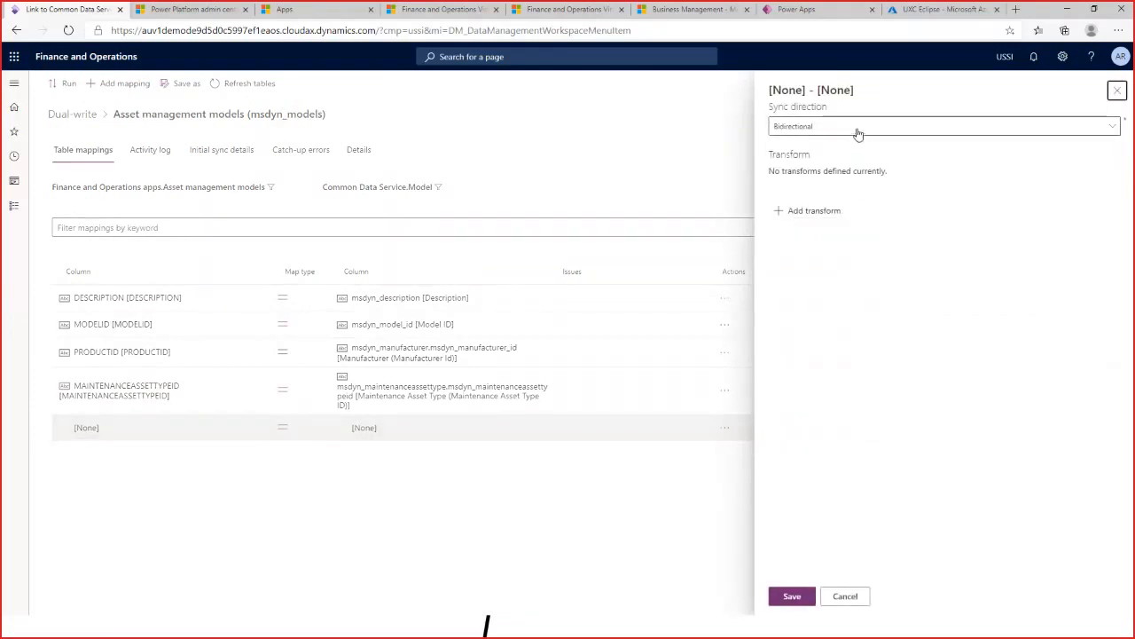
left_click(861, 600)
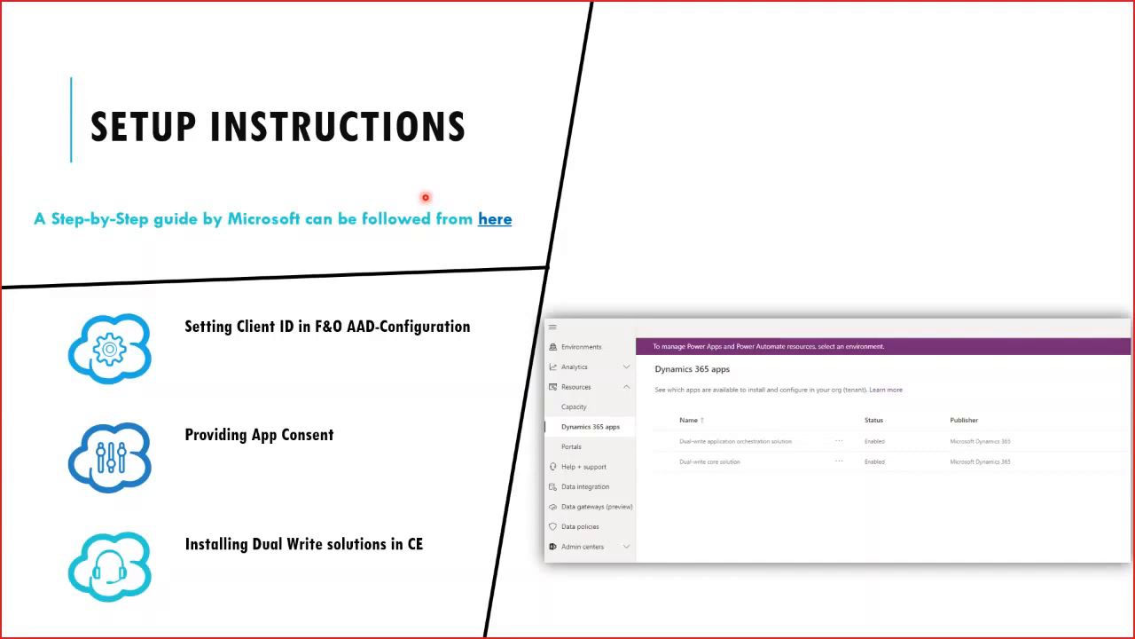
key("Right")
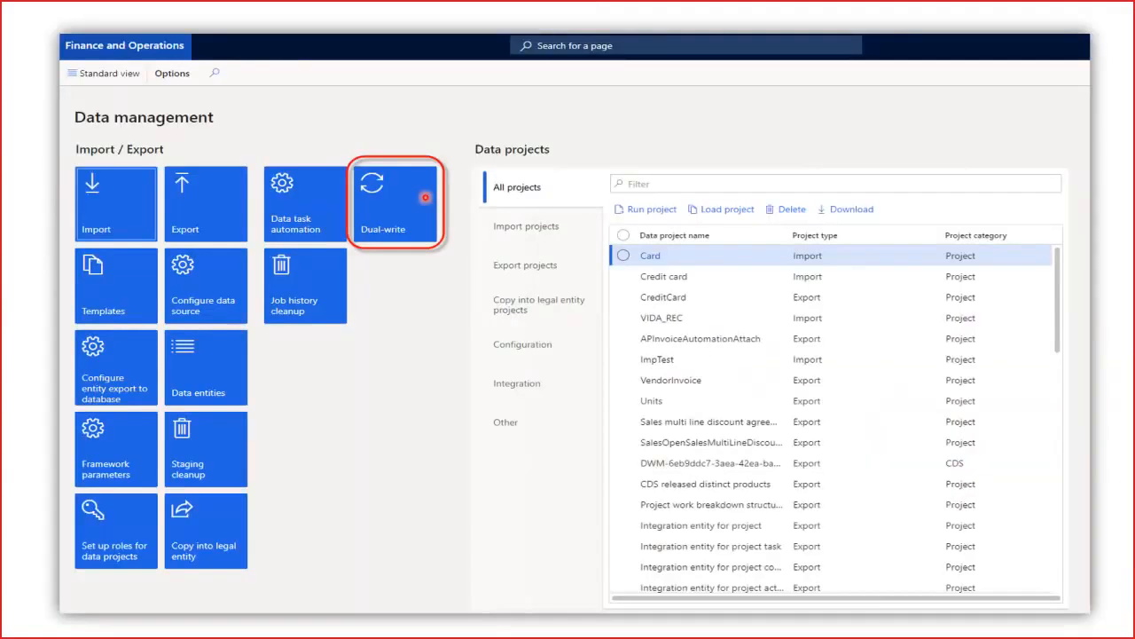
key("Right")
key("Left")
key("Right")
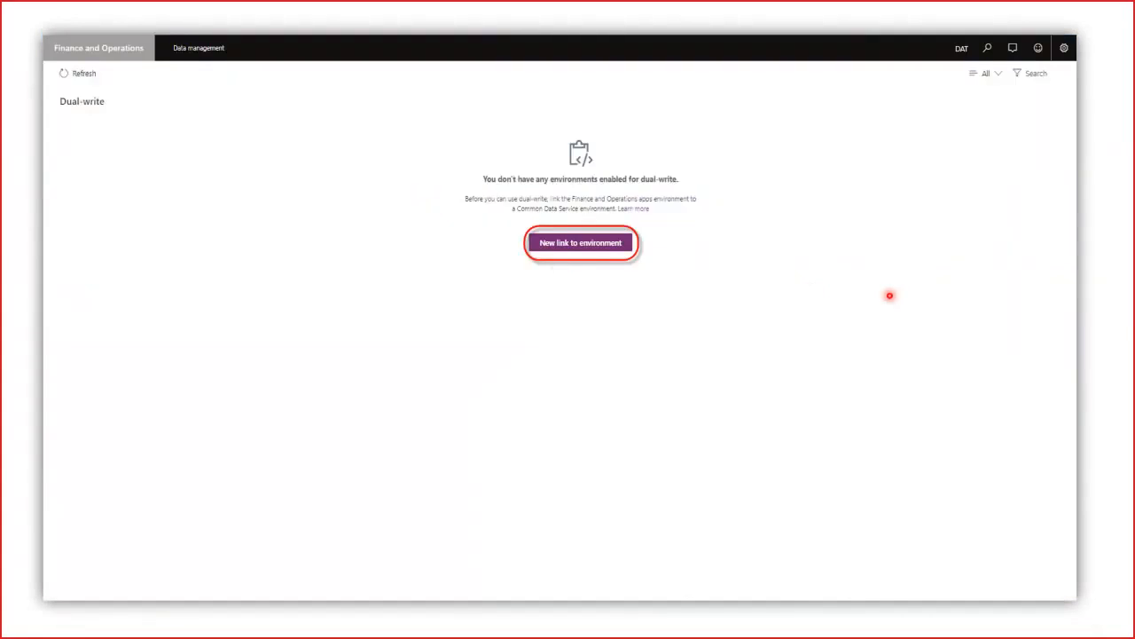
key("Right")
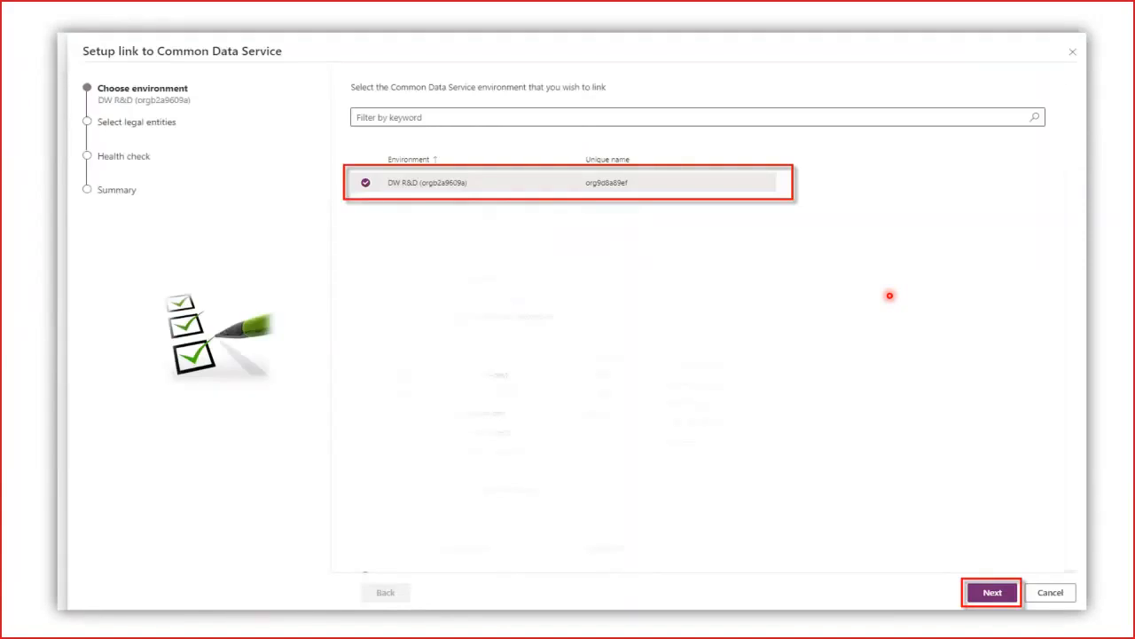
key("Right")
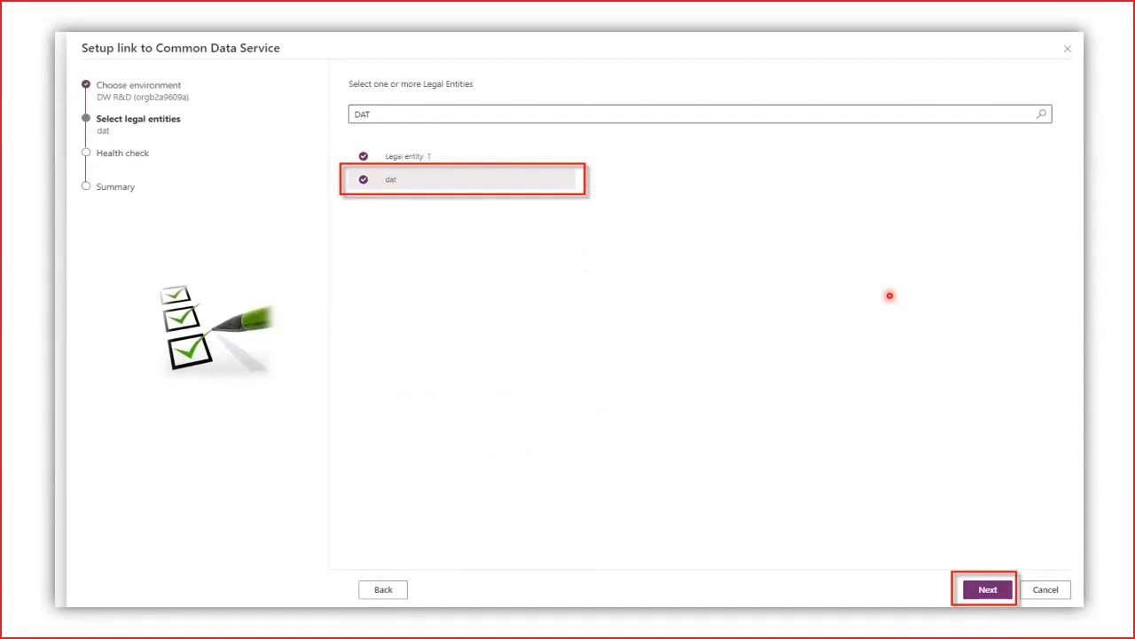
key("Right")
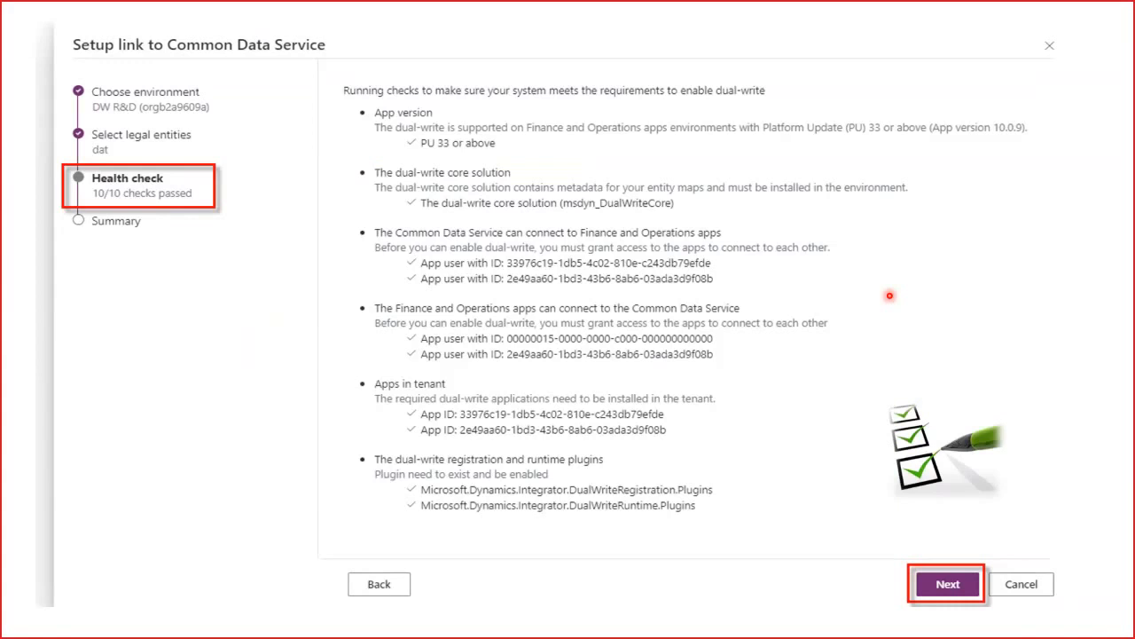
key("Right")
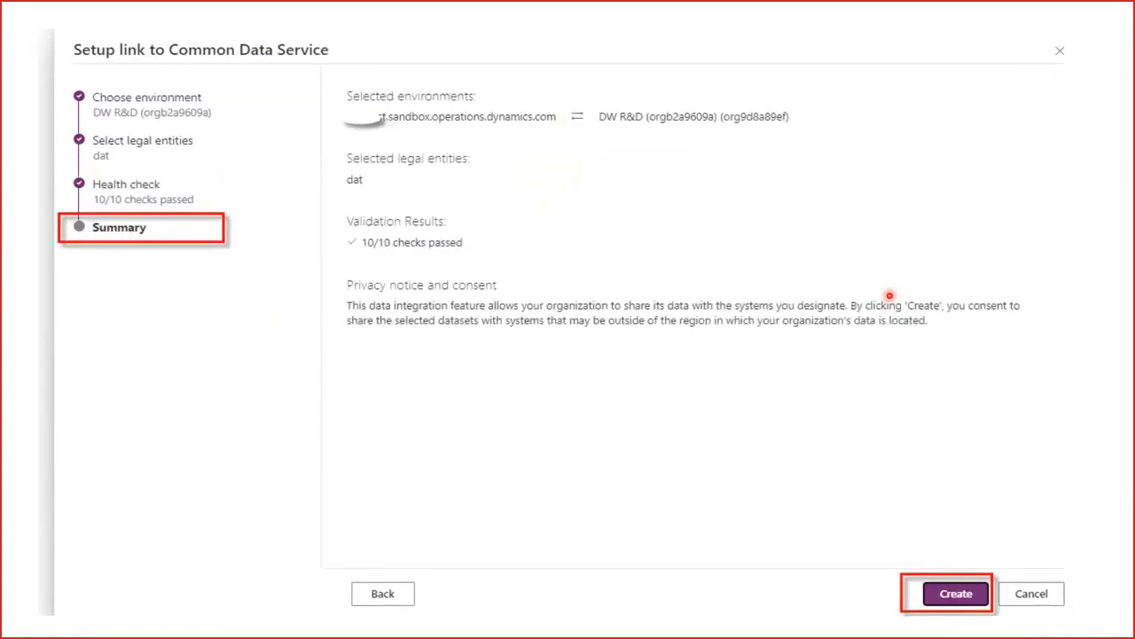
key("Right")
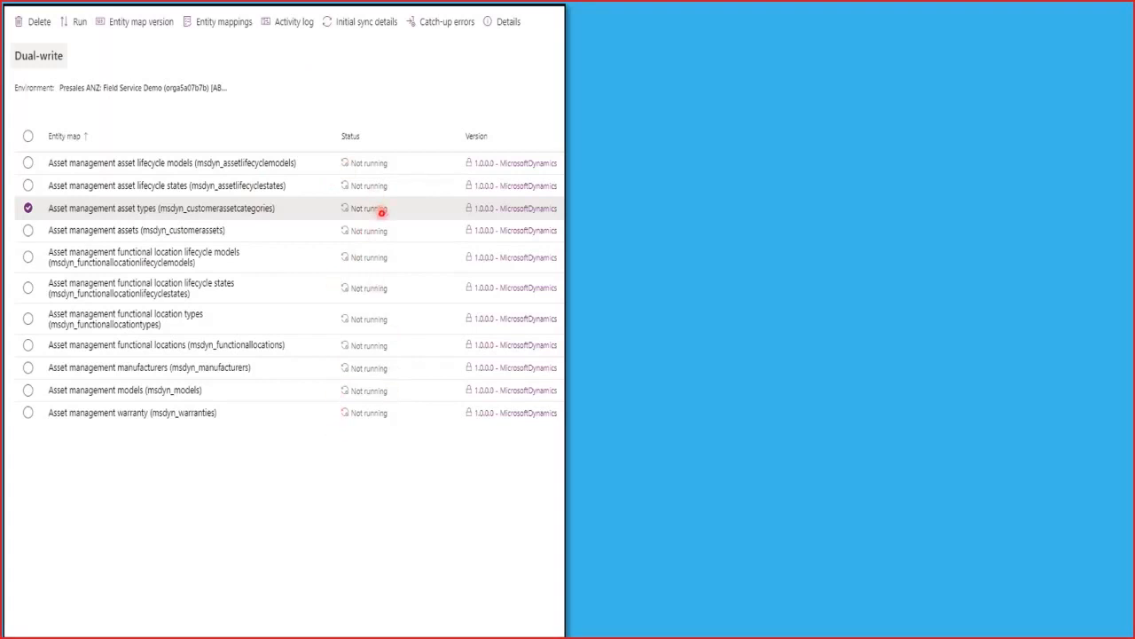
key("Right")
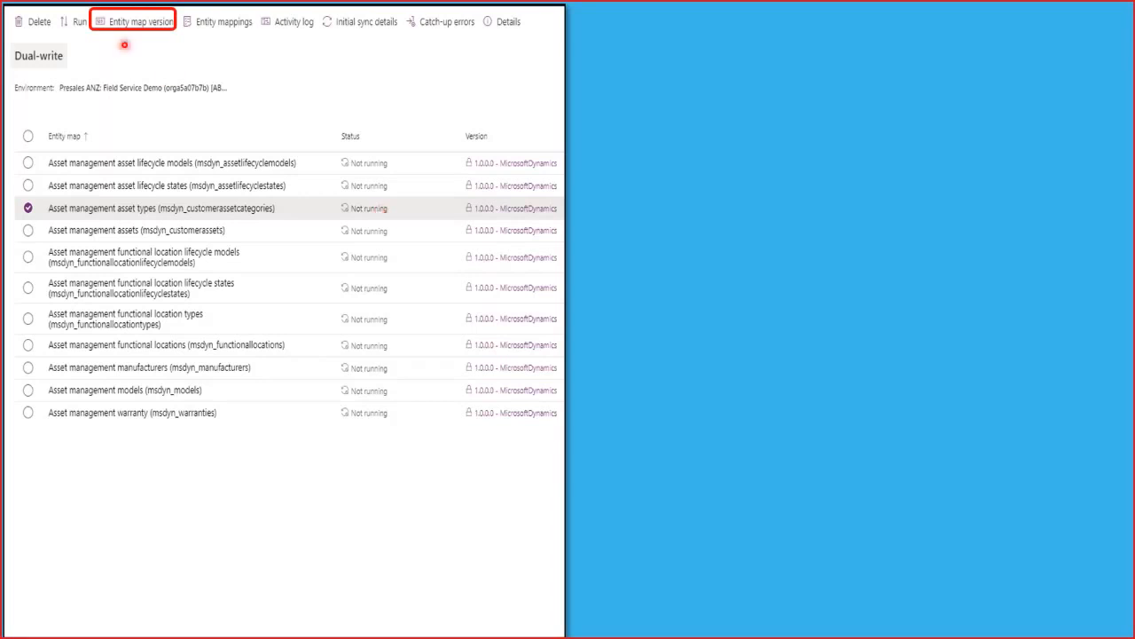
key("Right")
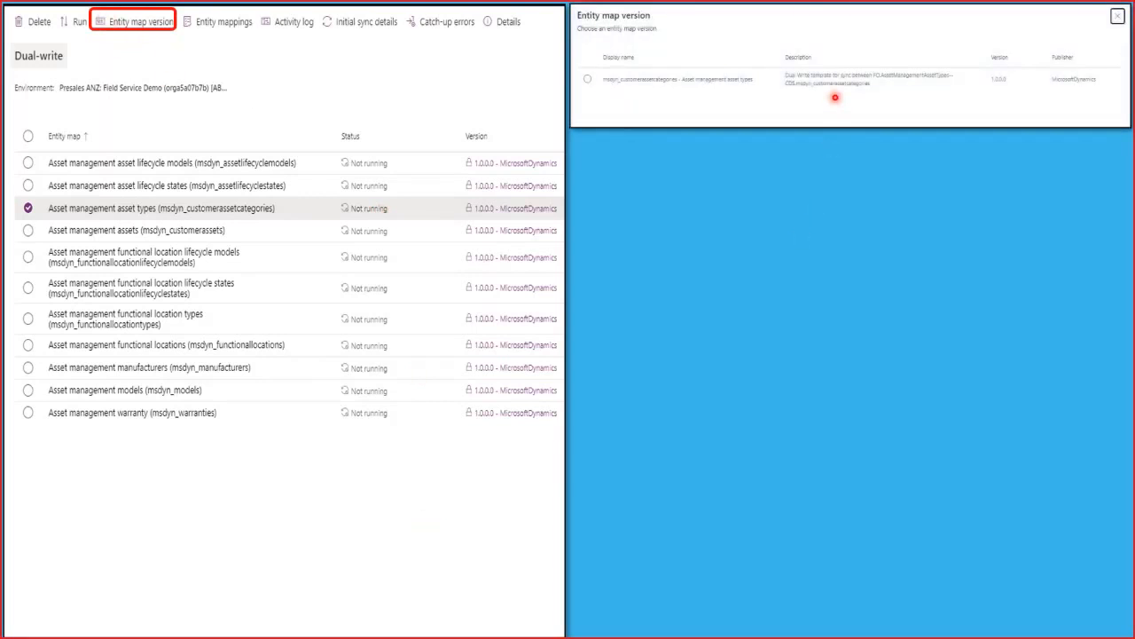
key("Right")
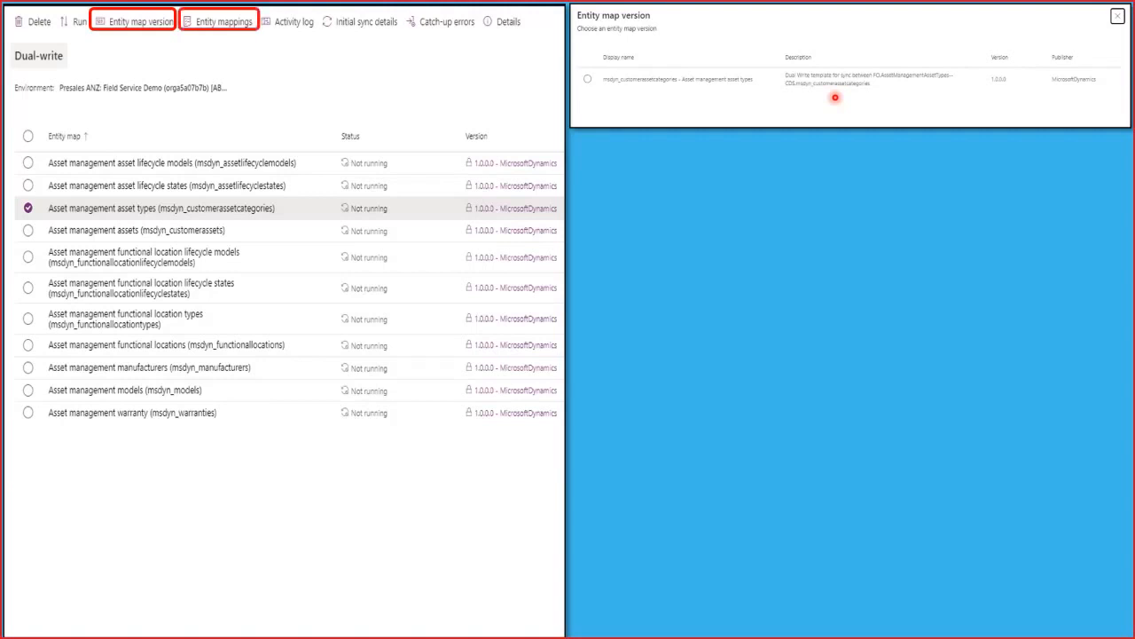
key("Right")
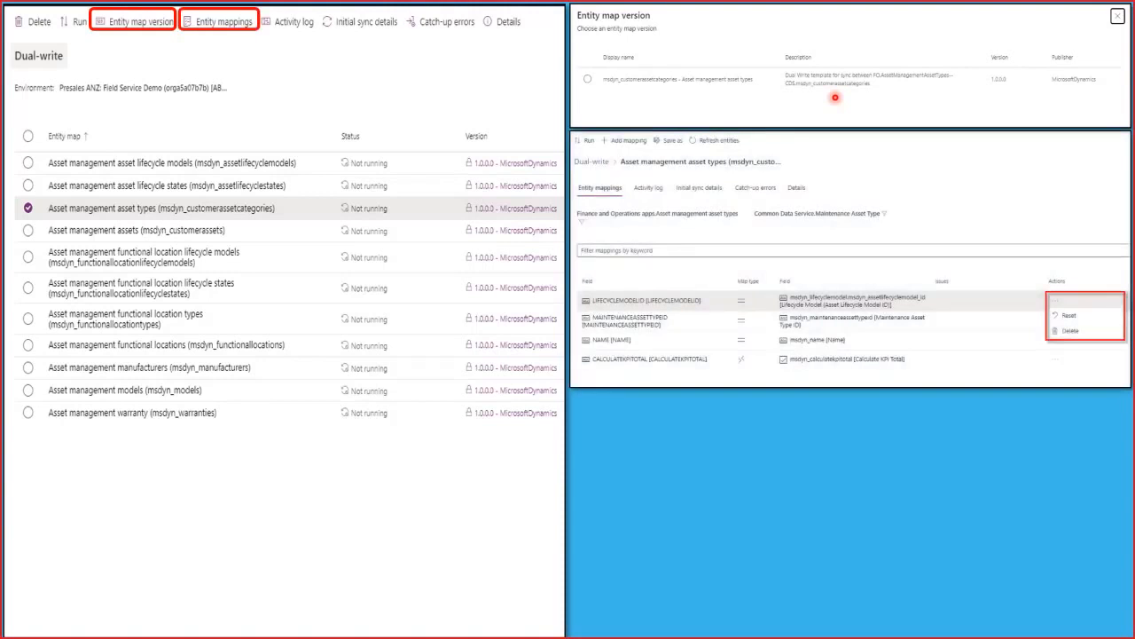